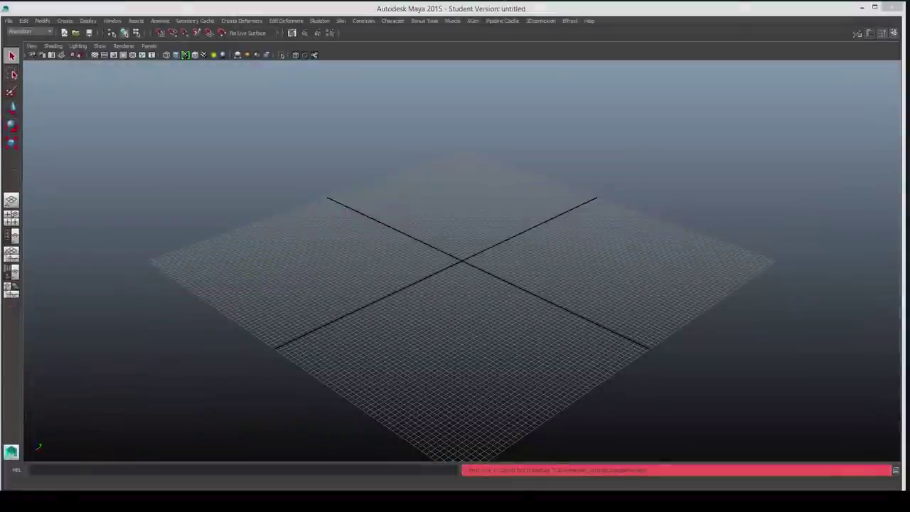
Step: Load the Rdash_EqG_skin.mb scene from the File menu
left_click(8, 20)
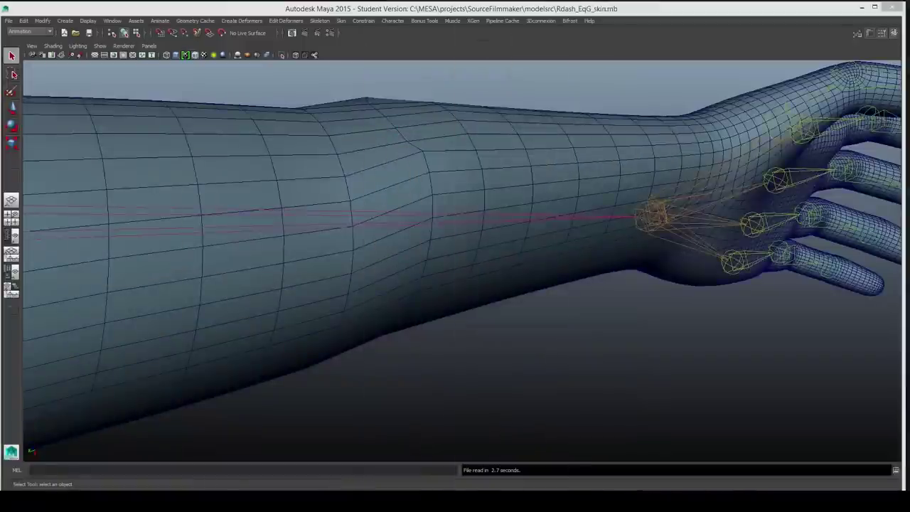
Step: Undo the forearm bend and orbit down to view the torso
mouse_move(559, 166)
left_mouse_down("alt")
mouse_move(544, 132)
mouse_move(317, 185)
mouse_move(349, 183)
mouse_move(235, 310)
left_mouse_up("alt")
key("ctrl+z")
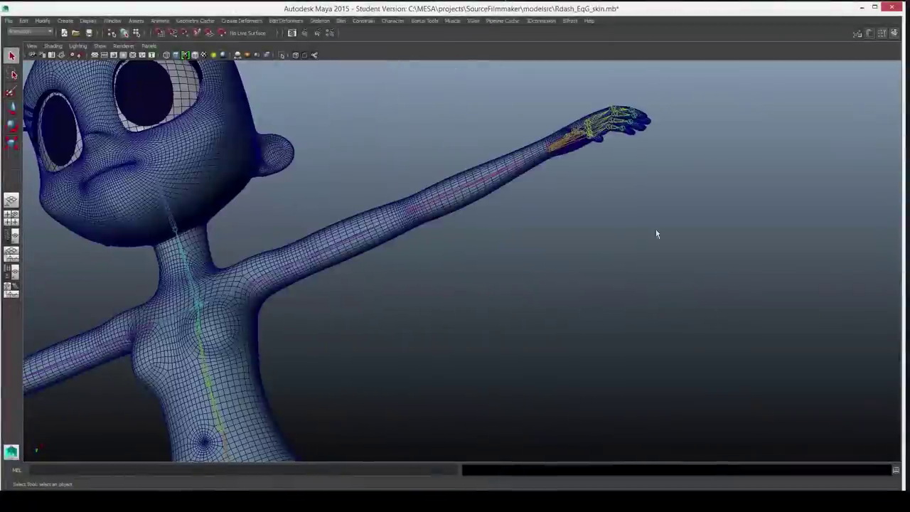
left_click_drag(376, 154, 476, 181, "alt")
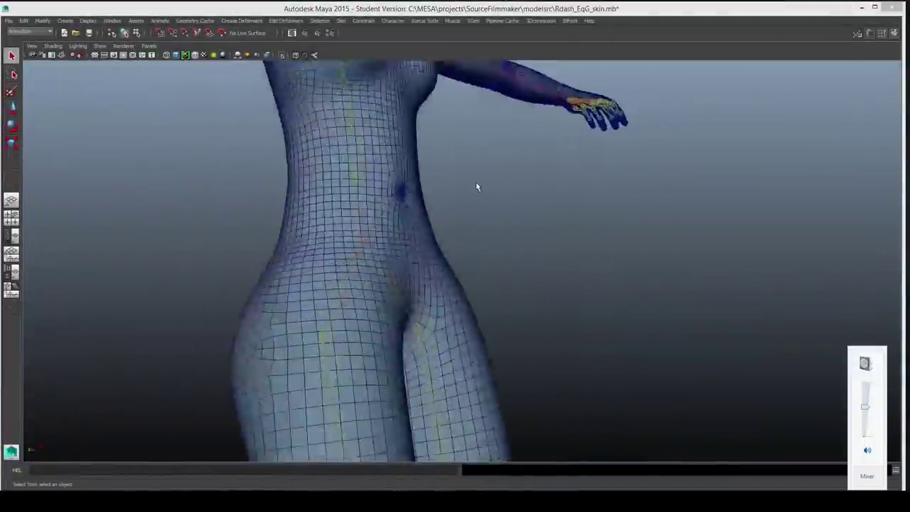
Step: Tear off the Skin menu as a floating panel beside the viewport
left_click(342, 20)
left_click(427, 44)
left_click_drag(818, 71, 843, 44)
mouse_move(426, 213)
left_mouse_down("alt")
mouse_move(460, 214)
mouse_move(306, 235)
left_mouse_up("alt")
Step: Rotate bip_upperArm_L downward to test the shoulder deformation
left_click(249, 390)
key("e")
mouse_move(250, 390)
left_mouse_down("alt")
mouse_move(345, 317)
mouse_move(366, 322)
left_mouse_up("alt")
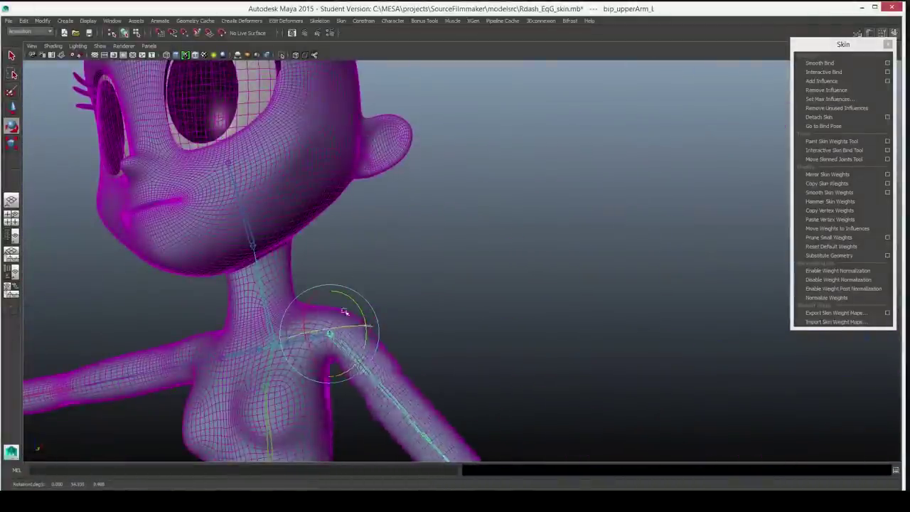
Step: Rotate the left upper arm back up and deselect the joint
left_click_drag(366, 321, 351, 307)
scroll(387, 293, "up", 3)
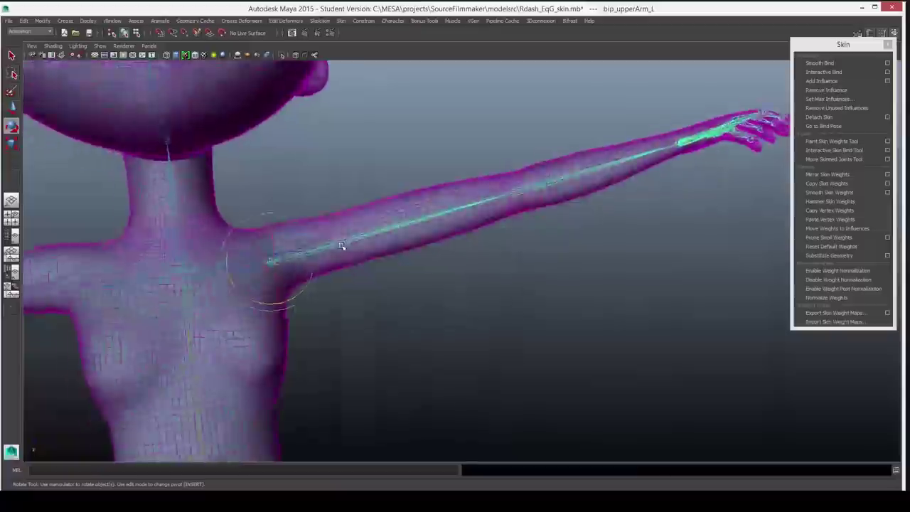
scroll(387, 293, "up", 3)
left_click(502, 365)
left_click_drag(501, 366, 573, 306, "alt")
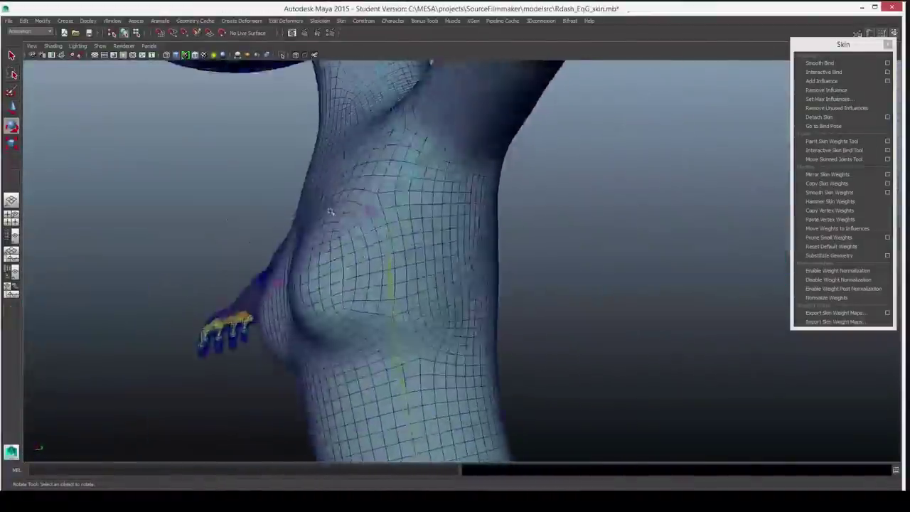
scroll(573, 305, "down", 3)
Step: Select the character mesh and frame the shoulder area
left_click(404, 293)
scroll(404, 293, "up", 3)
scroll(403, 293, "up", 2)
scroll(404, 293, "down", 3)
left_click(493, 223)
scroll(494, 224, "up", 3)
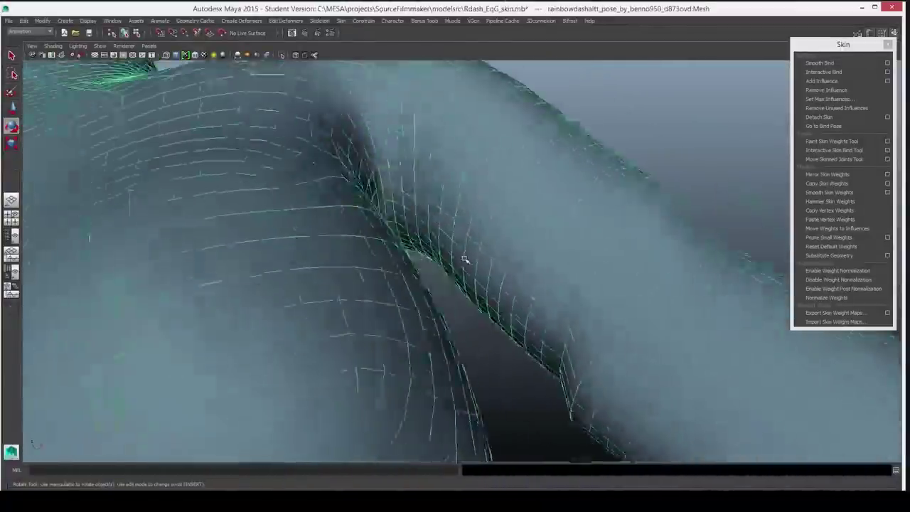
scroll(450, 244, "up", 2)
left_click_drag(450, 243, 362, 237, "alt")
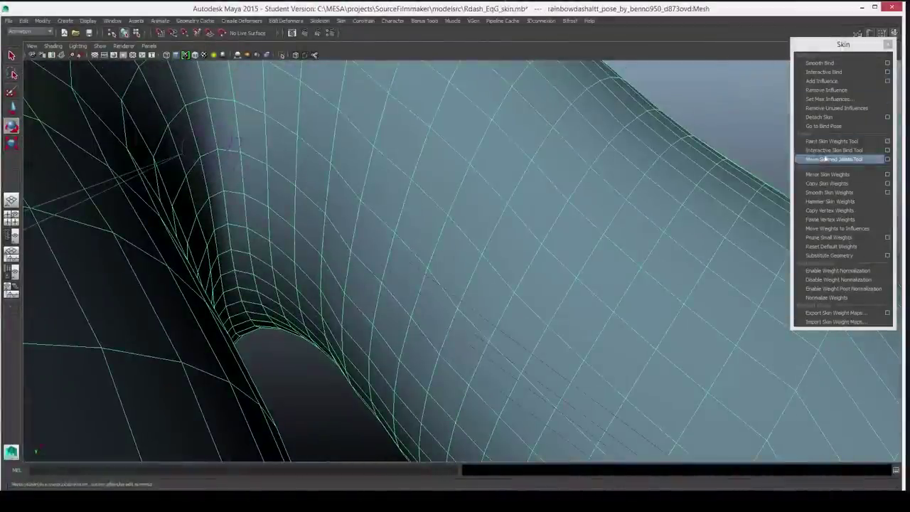
Step: Start the Paint Skin Weights Tool on bip_upperArm_L with Smooth operation and colour ramp off
left_click(887, 141)
scroll(399, 128, "down", 10)
left_click(356, 160)
left_click(432, 234)
left_click(368, 342)
left_click(324, 408)
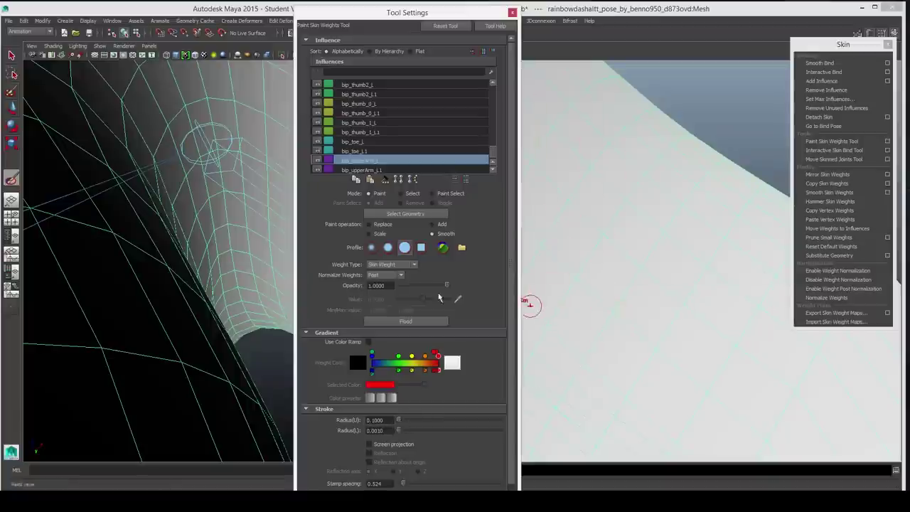
Step: Switch the brush operation to Add with value 0 and close Tool Settings
left_click(532, 304)
left_click(431, 224)
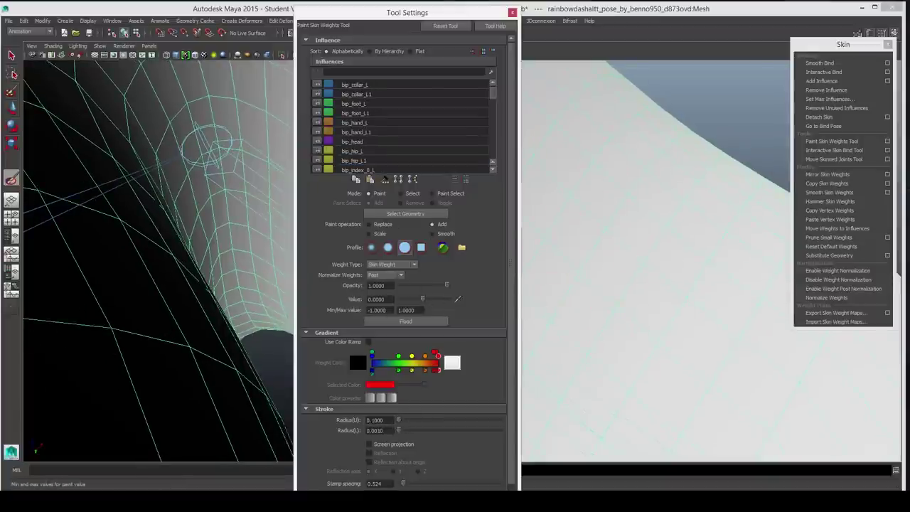
left_click(384, 299)
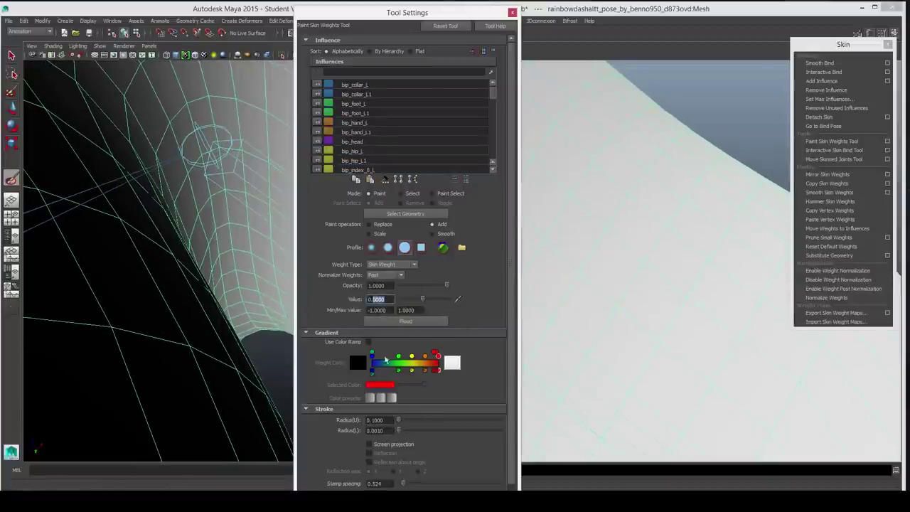
scroll(398, 298, "down", 1)
left_click(512, 12)
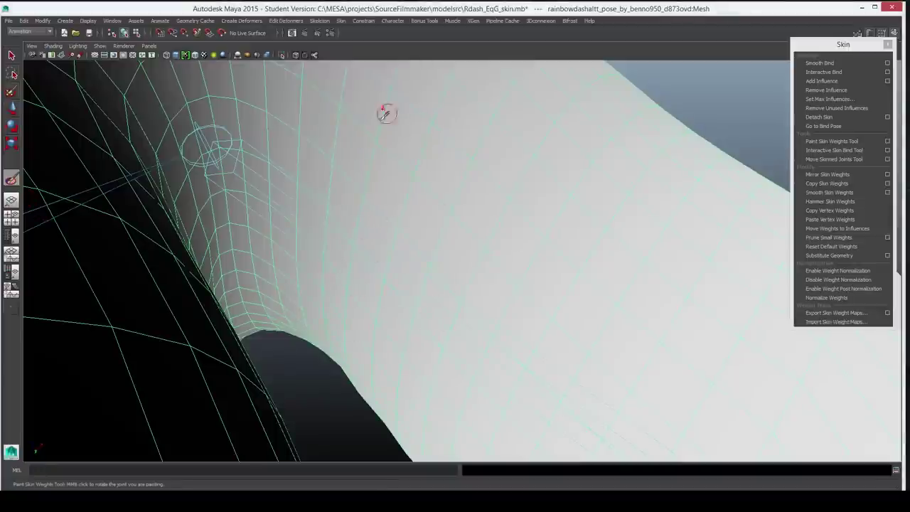
left_click_drag(321, 121, 327, 237, "alt")
Step: Pick the stray shoulder vertex and set its bip_collar_L and bip_spine_1 weights to 0
key("w")
left_click(307, 263)
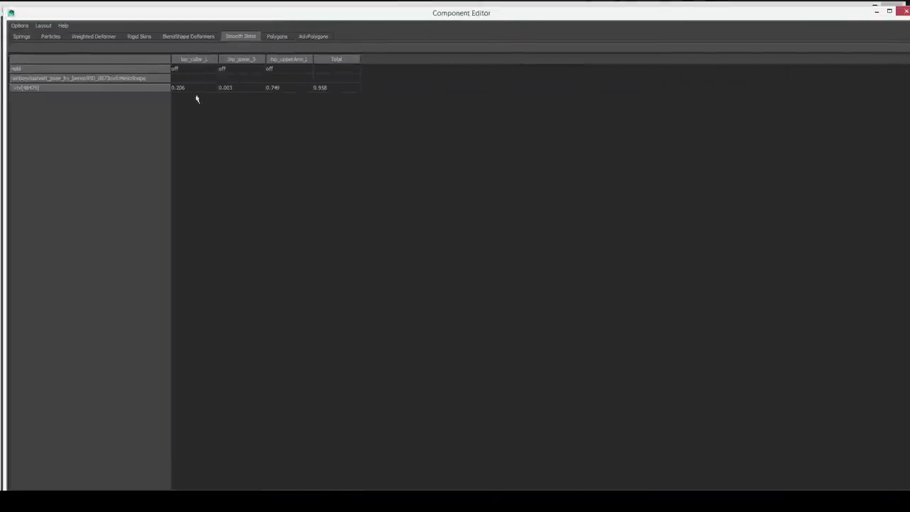
type("0.")
key("Return")
left_click(186, 87)
type("0")
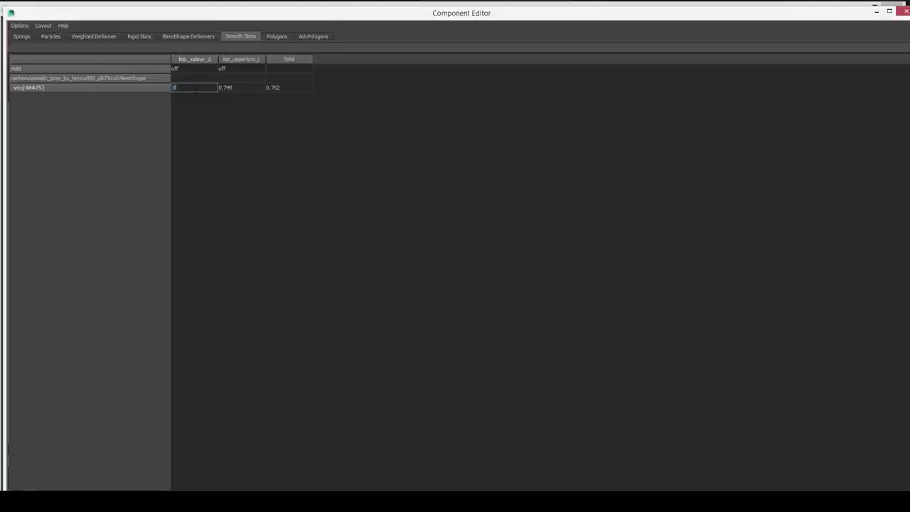
key("Return")
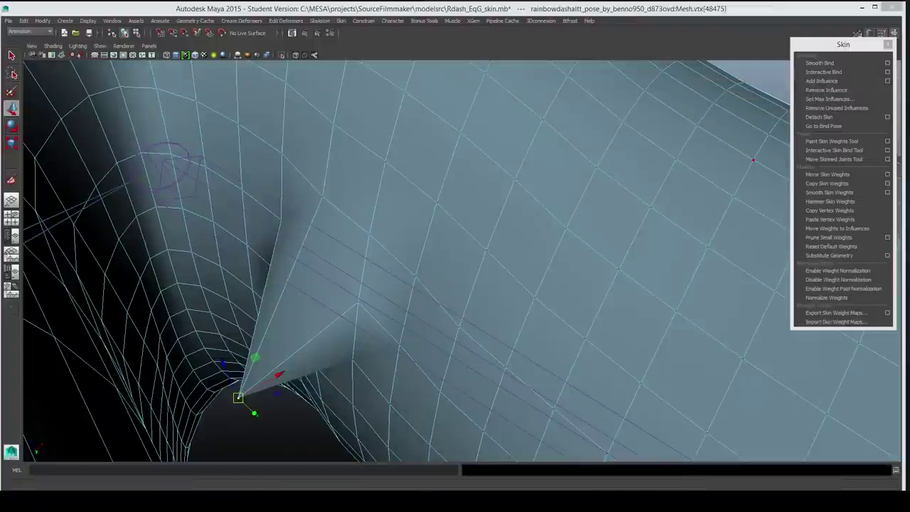
Step: Cycle wireframe and shaded display, then reactivate the Paint Skin Weights Tool
key("4")
key("5")
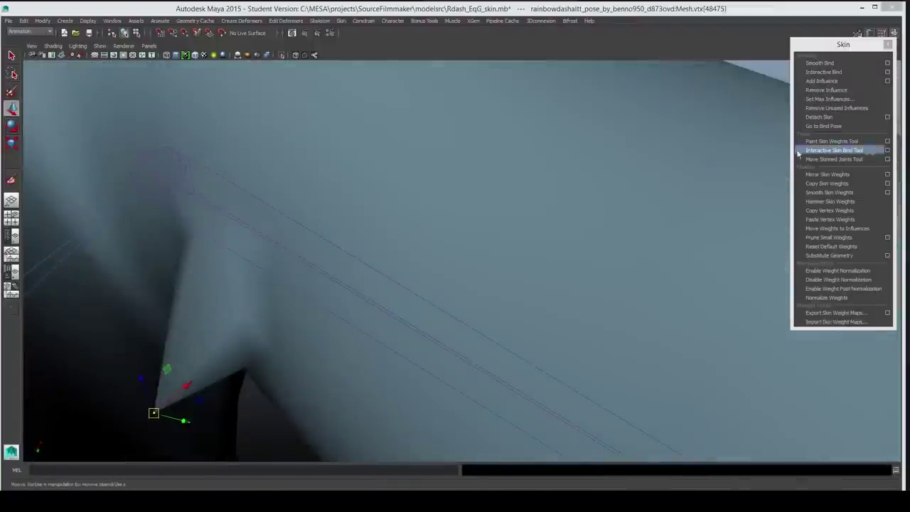
key("F8")
left_click(832, 142)
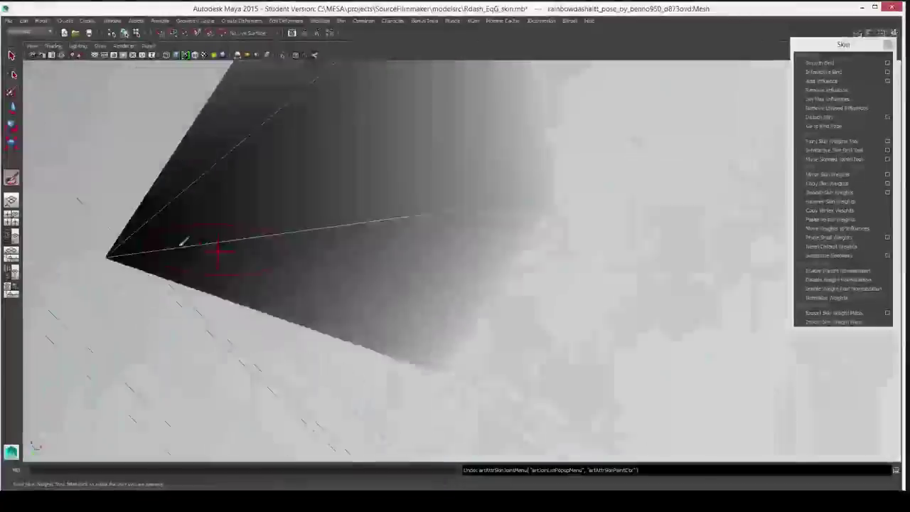
mouse_move(183, 242)
left_mouse_down("alt")
mouse_move(203, 189)
mouse_move(240, 192)
mouse_move(294, 244)
left_mouse_up("alt")
Step: Undo the manual weight edits on the shoulder vertex and orbit around it
key("w")
key("F8")
key("f")
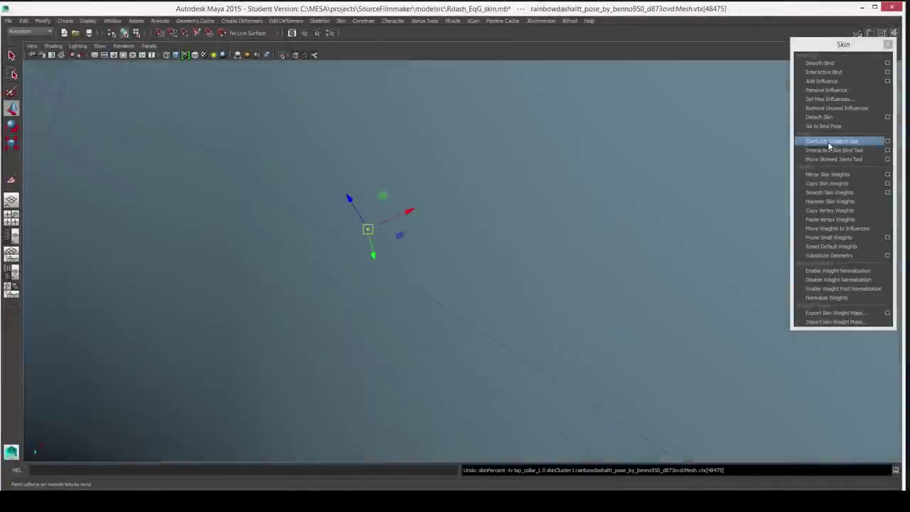
mouse_move(360, 223)
left_mouse_down("alt")
mouse_move(416, 272)
mouse_move(488, 301)
left_mouse_up("alt")
Step: Frame the selected vertex, return to painting, and dock the Paint Skin Weights settings
key("f")
key("y")
double_click(11, 178)
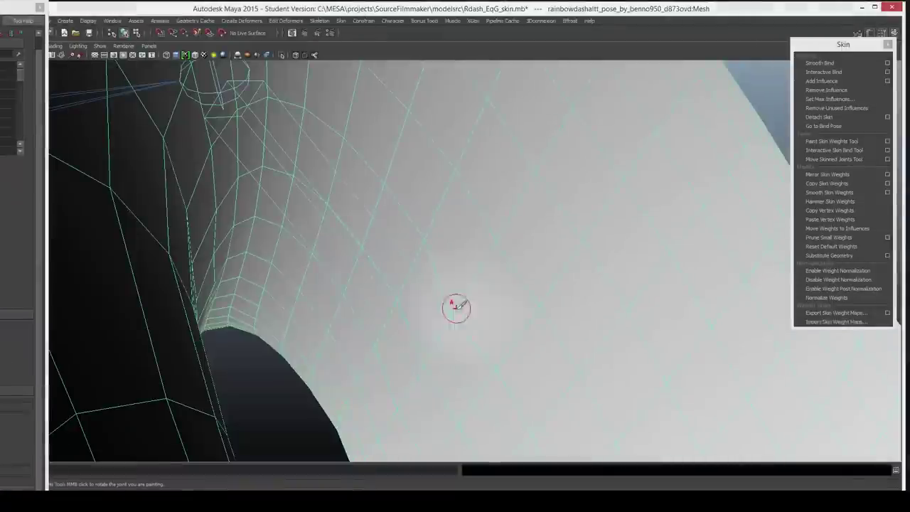
mouse_move(519, 451)
left_mouse_down("alt")
mouse_move(595, 437)
mouse_move(515, 222)
left_mouse_up("alt")
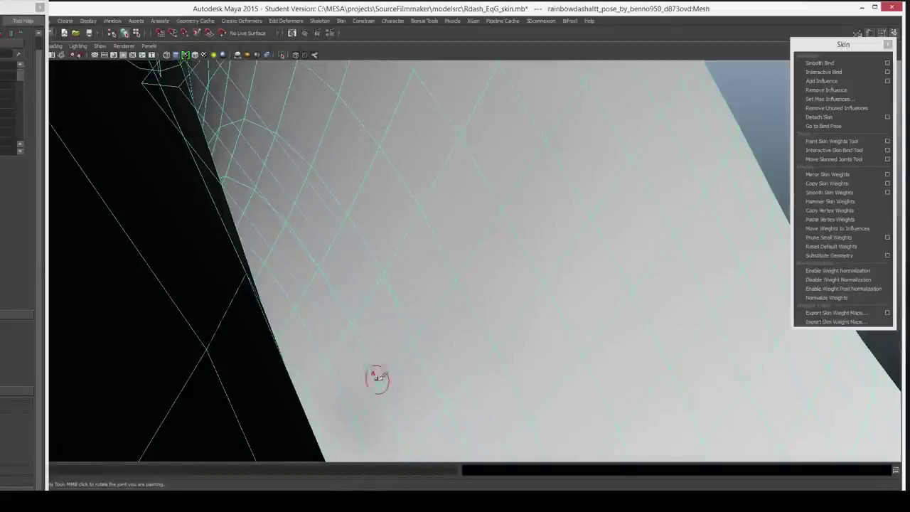
mouse_move(356, 310)
left_mouse_down("alt")
mouse_move(443, 256)
mouse_move(305, 244)
left_mouse_up("alt")
scroll(301, 165, "up", 2)
scroll(302, 165, "down", 2)
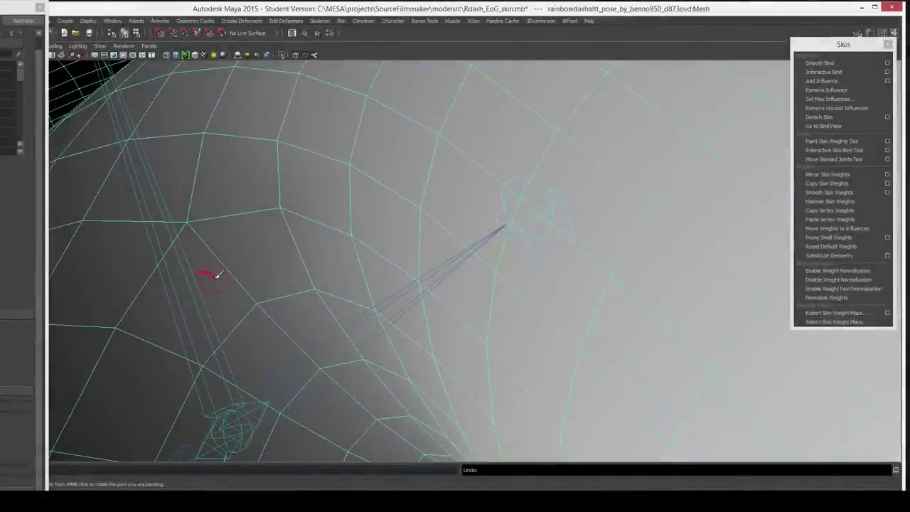
mouse_move(214, 273)
left_mouse_down("alt")
mouse_move(356, 306)
mouse_move(219, 260)
left_mouse_up("alt")
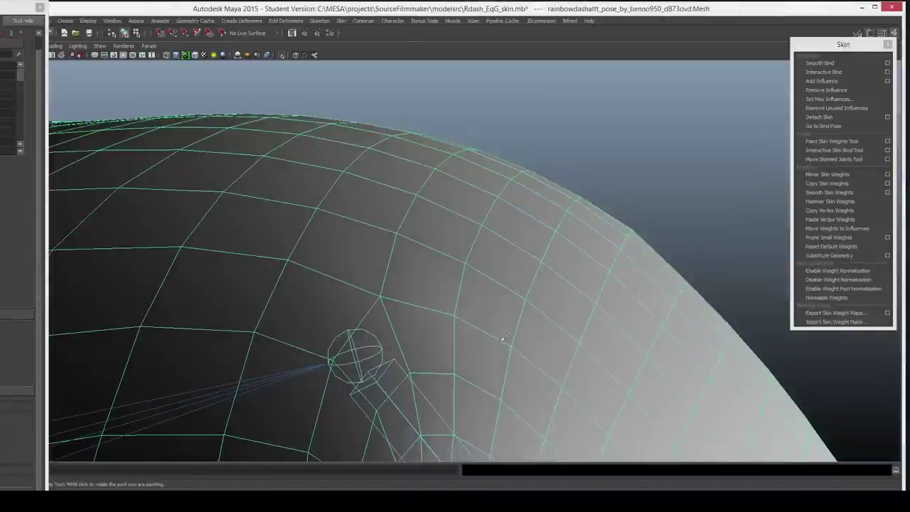
Step: Paint upper-arm weight around the shoulder joint and orbit to check the result
left_click(380, 293)
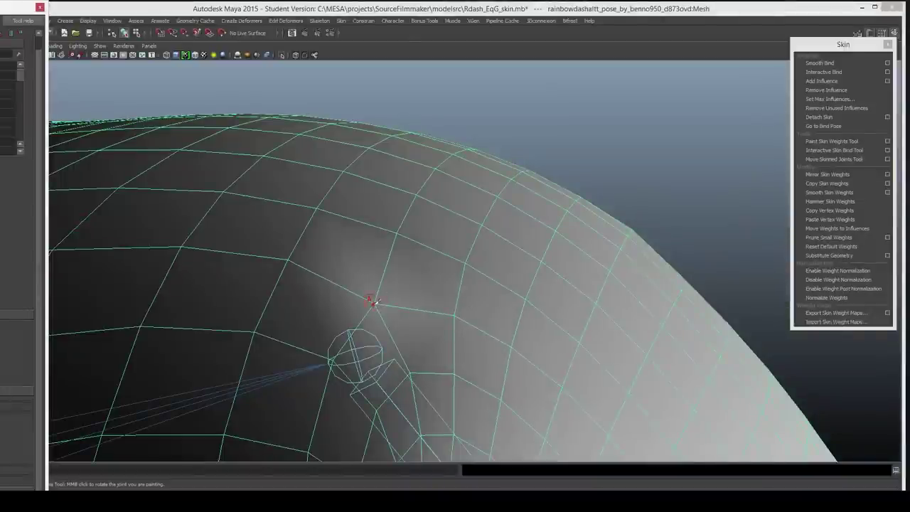
left_click_drag(373, 302, 425, 318)
mouse_move(545, 313)
left_mouse_down("alt")
mouse_move(341, 344)
mouse_move(281, 207)
left_mouse_up("alt")
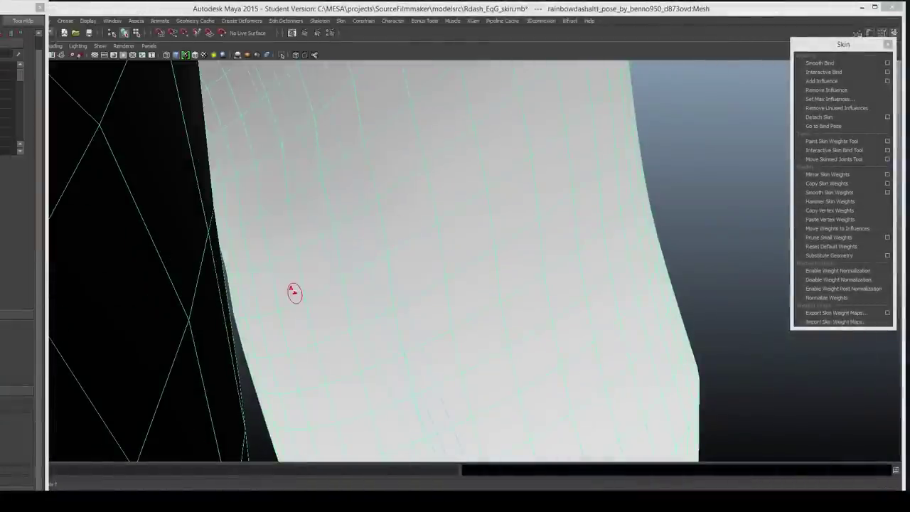
mouse_move(317, 114)
left_mouse_down("alt")
mouse_move(427, 235)
mouse_move(498, 285)
mouse_move(398, 260)
mouse_move(343, 264)
mouse_move(321, 301)
mouse_move(417, 325)
mouse_move(320, 315)
left_mouse_up("alt")
mouse_move(248, 365)
left_mouse_down("alt")
mouse_move(274, 369)
mouse_move(301, 325)
left_mouse_up("alt")
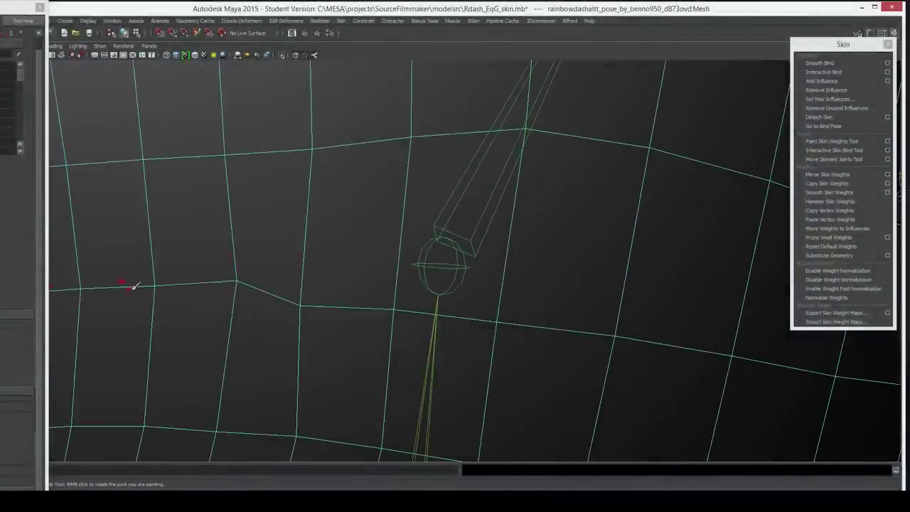
mouse_move(147, 270)
left_mouse_down("alt")
mouse_move(416, 368)
mouse_move(362, 332)
mouse_move(397, 305)
mouse_move(240, 350)
mouse_move(372, 332)
mouse_move(244, 259)
mouse_move(368, 244)
mouse_move(133, 204)
mouse_move(417, 220)
mouse_move(382, 278)
left_mouse_up("alt")
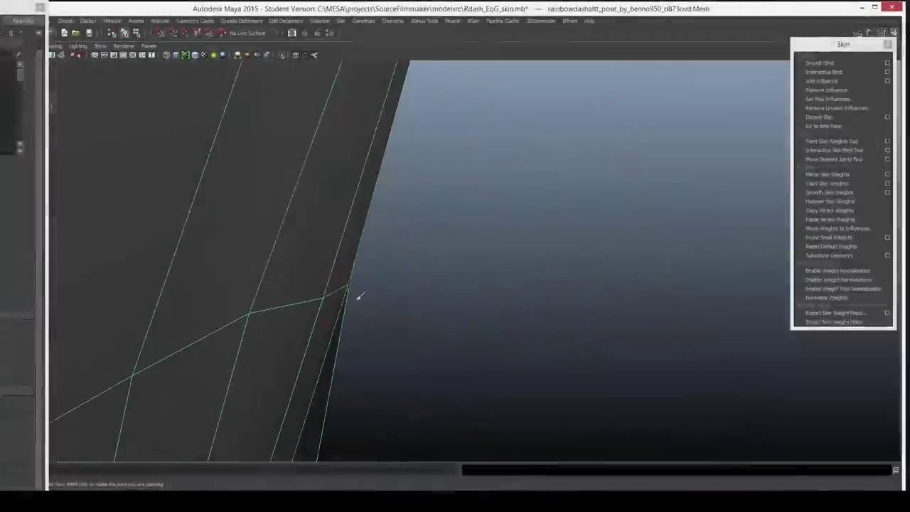
mouse_move(284, 369)
left_mouse_down("alt")
mouse_move(365, 279)
mouse_move(305, 268)
mouse_move(329, 214)
mouse_move(358, 348)
mouse_move(332, 330)
left_mouse_up("alt")
mouse_move(285, 304)
left_mouse_down("alt")
mouse_move(650, 402)
mouse_move(740, 252)
mouse_move(395, 310)
mouse_move(609, 305)
mouse_move(655, 380)
left_mouse_up("alt")
key("w")
key("y")
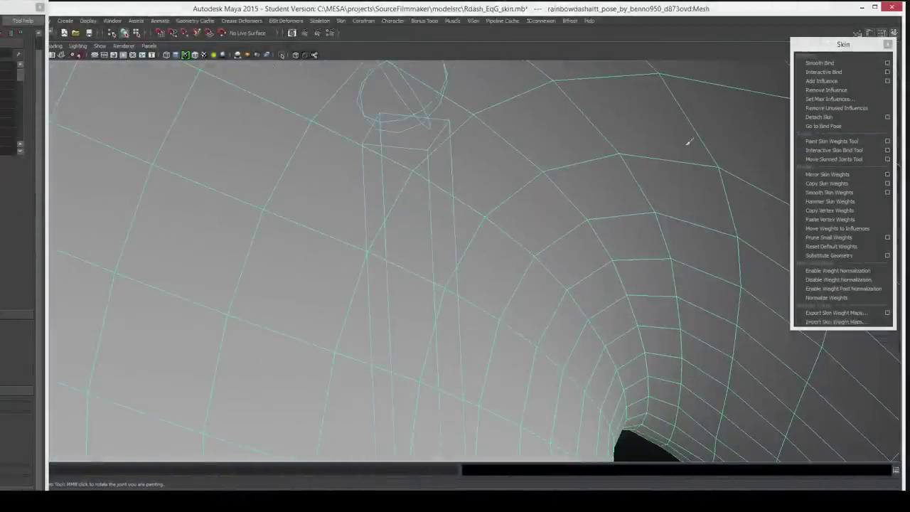
left_click_drag(656, 69, 593, 389, "alt")
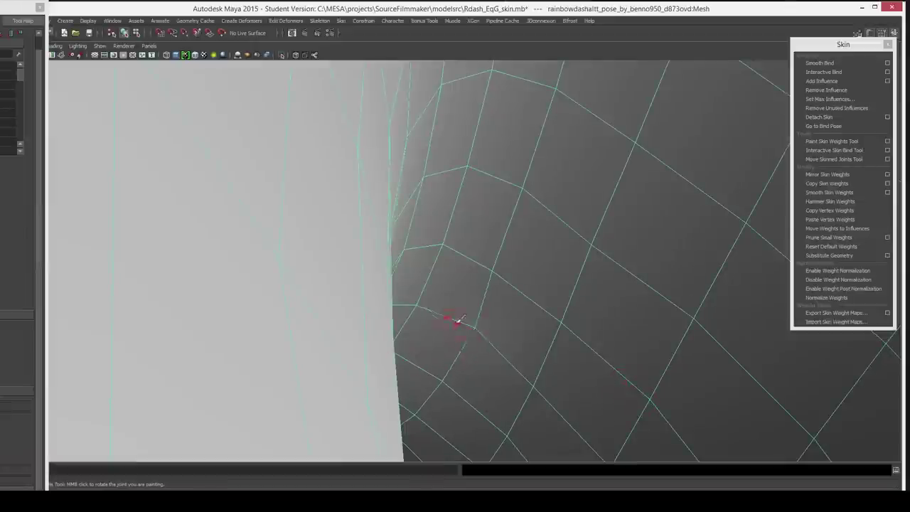
left_click_drag(400, 164, 388, 146, "alt")
left_click_drag(669, 178, 509, 399, "alt")
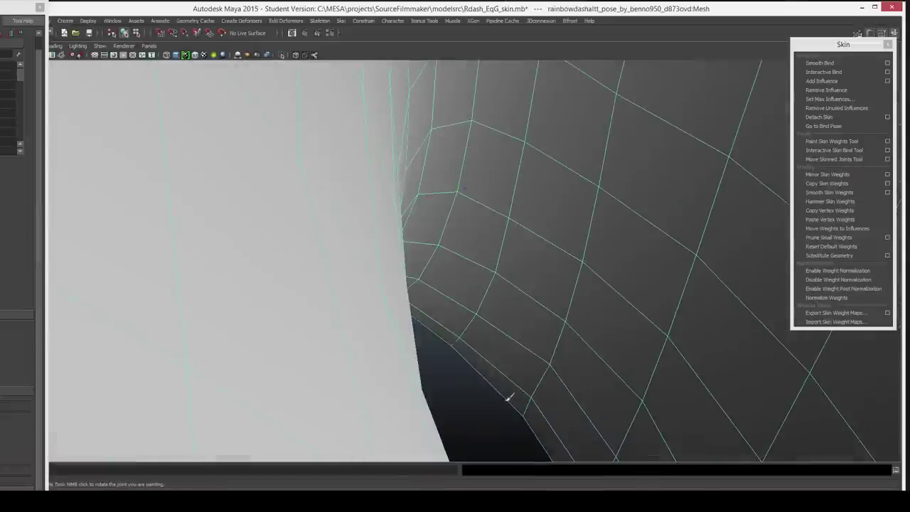
mouse_move(674, 269)
left_mouse_down("alt")
mouse_move(551, 367)
mouse_move(325, 298)
mouse_move(580, 253)
mouse_move(391, 224)
left_mouse_up("alt")
right_click_drag(391, 225, 423, 303, "alt")
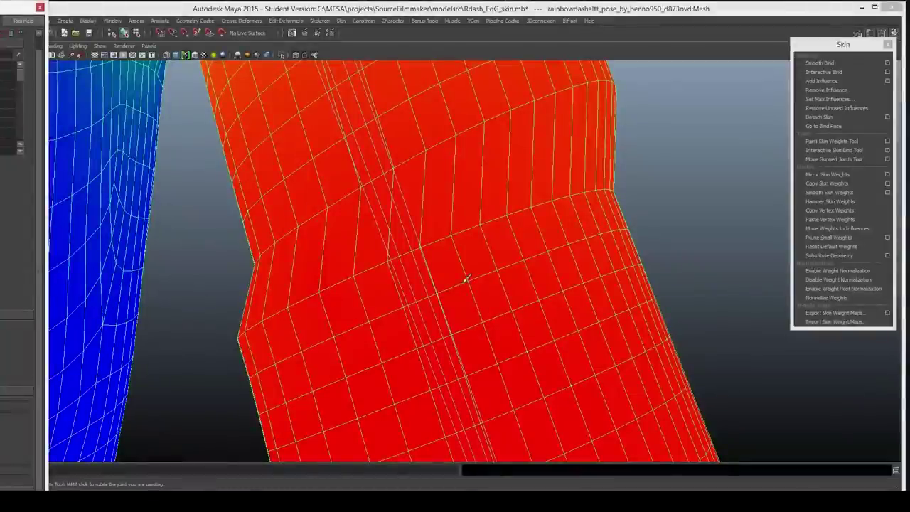
key("w")
Step: Select two upper-arm vertices and set their bip_collar_L weights to 0.061 and 0.030
left_click(427, 150)
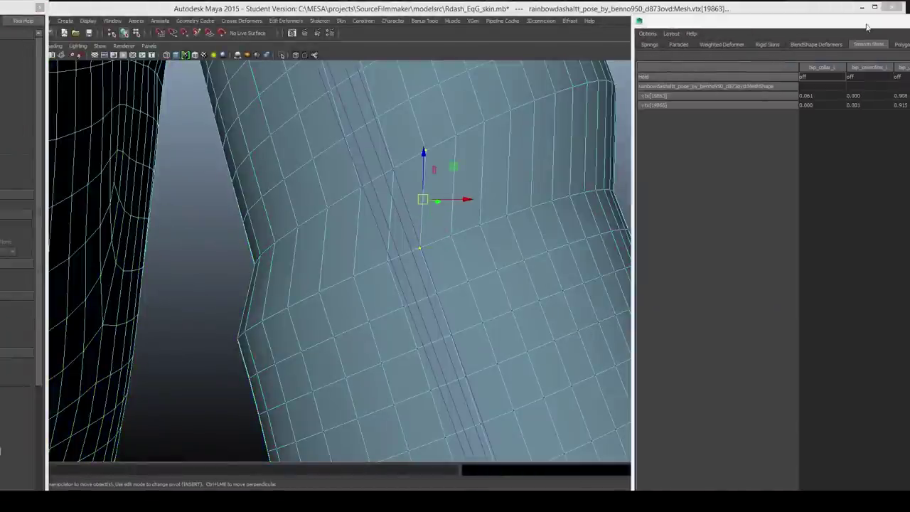
left_click(430, 174, "shift")
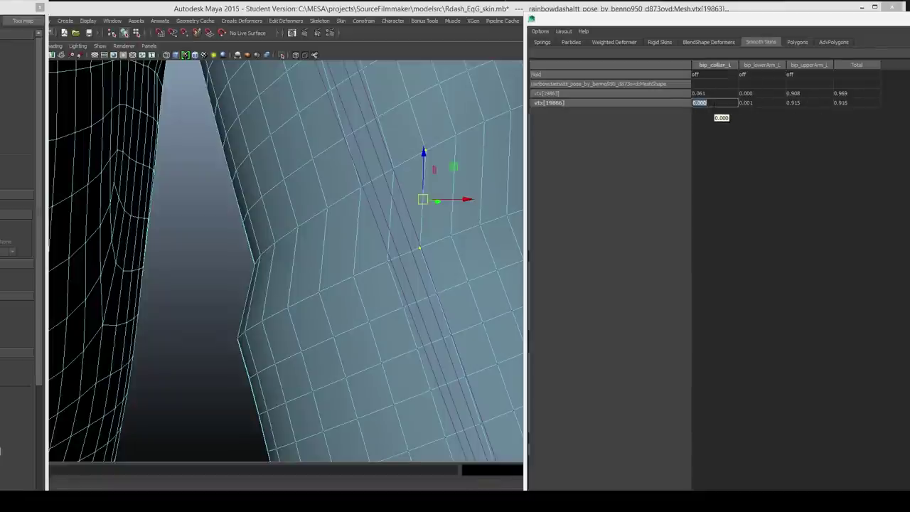
type("0.061")
key("Return")
type("0.03")
key("Return")
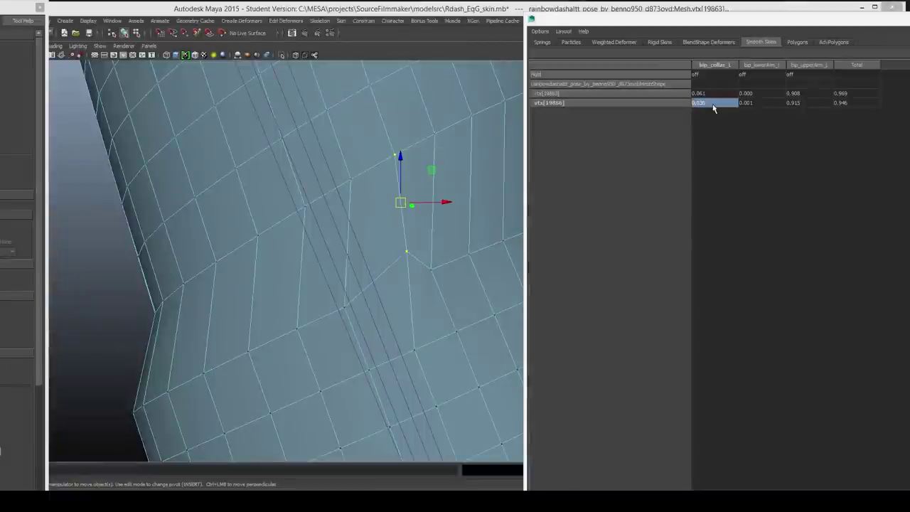
Step: Set vtx[19863]'s bip_upperArm_L weight to 0.939 so its total reaches 1.000
double_click(802, 93)
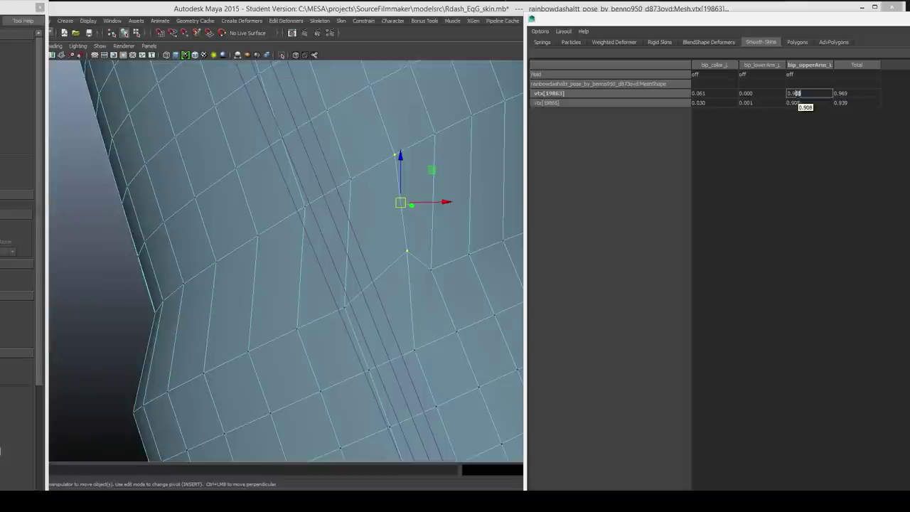
type("0.921")
key("Return")
double_click(796, 93)
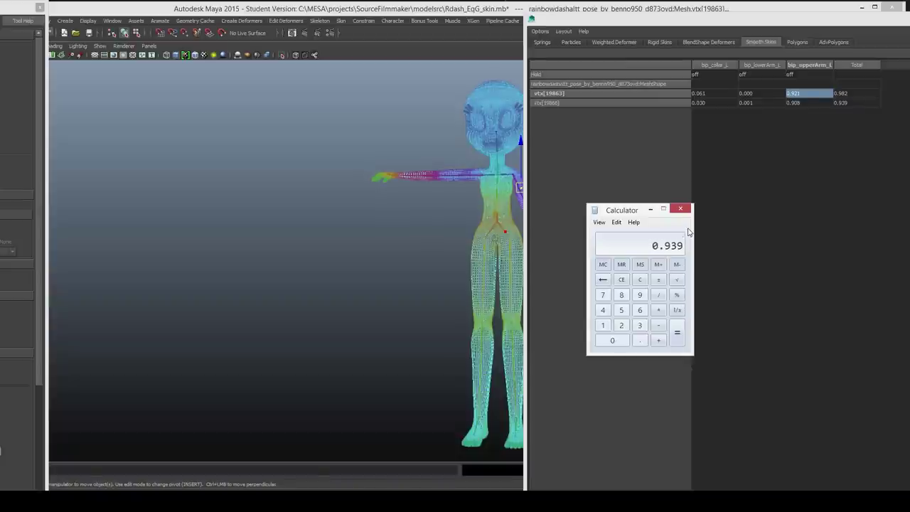
left_click(680, 209)
type("f0.939")
key("Return")
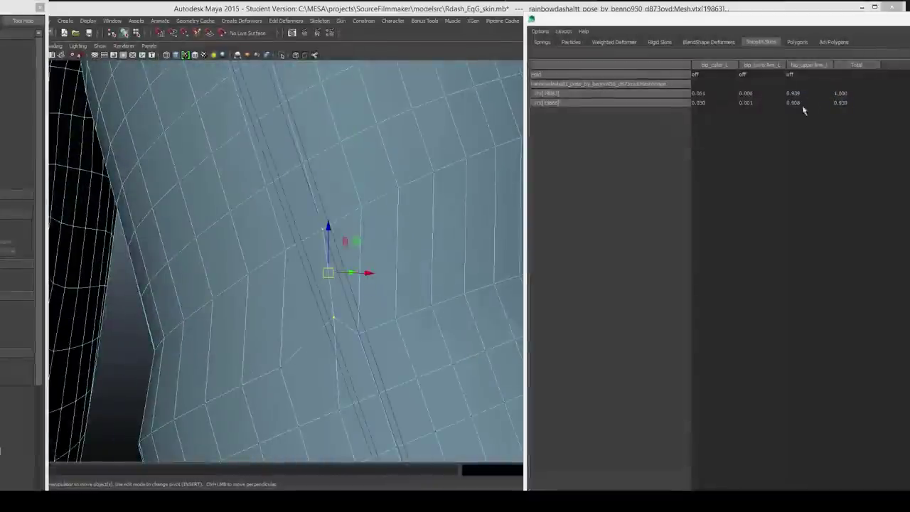
type("0.938")
Step: Select the whole vertex loop around the arm and hide near-zero influences
double_click(701, 102)
type("0.061")
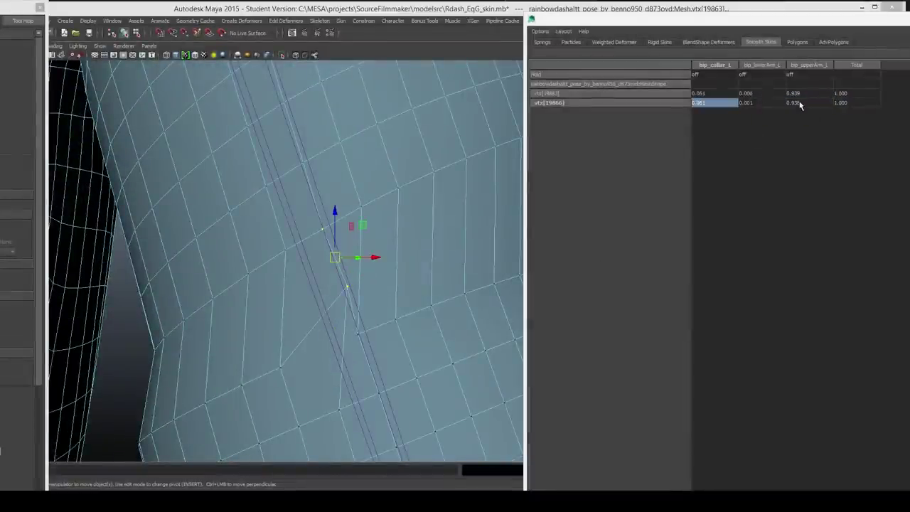
scroll(361, 335, "down", 5)
scroll(364, 340, "up", 4)
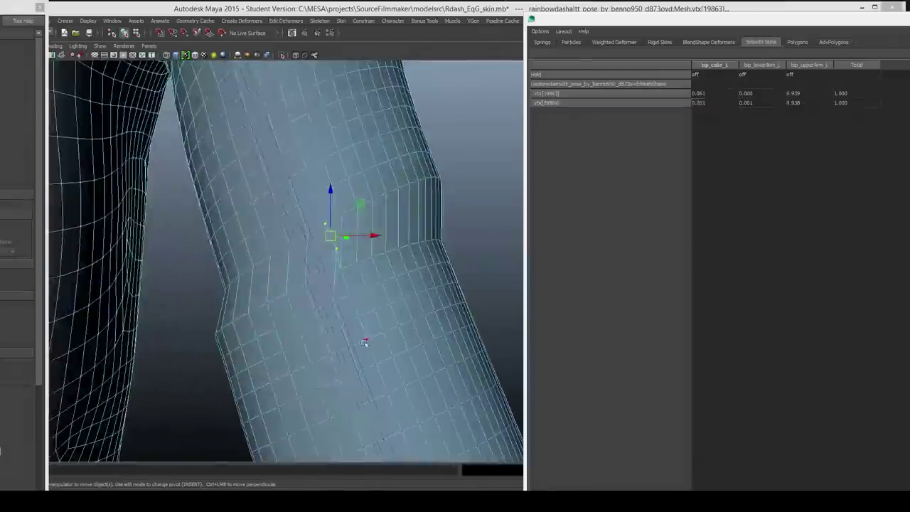
scroll(351, 211, "up", 2)
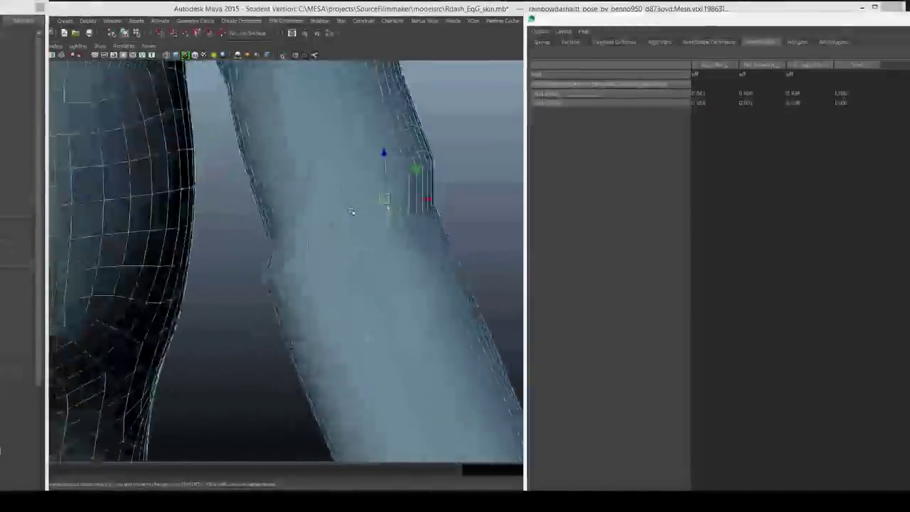
scroll(351, 211, "down", 4)
scroll(351, 212, "up", 4)
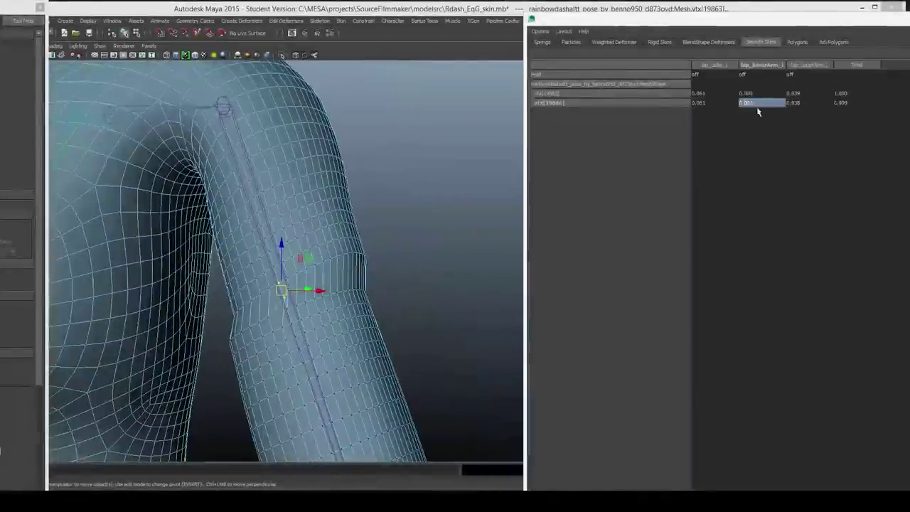
double_click(422, 305)
left_click(753, 487)
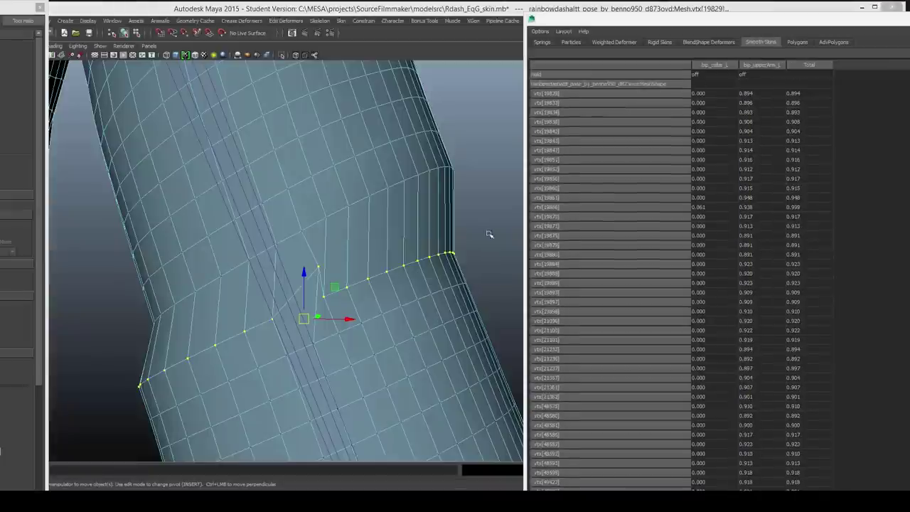
left_click(352, 280)
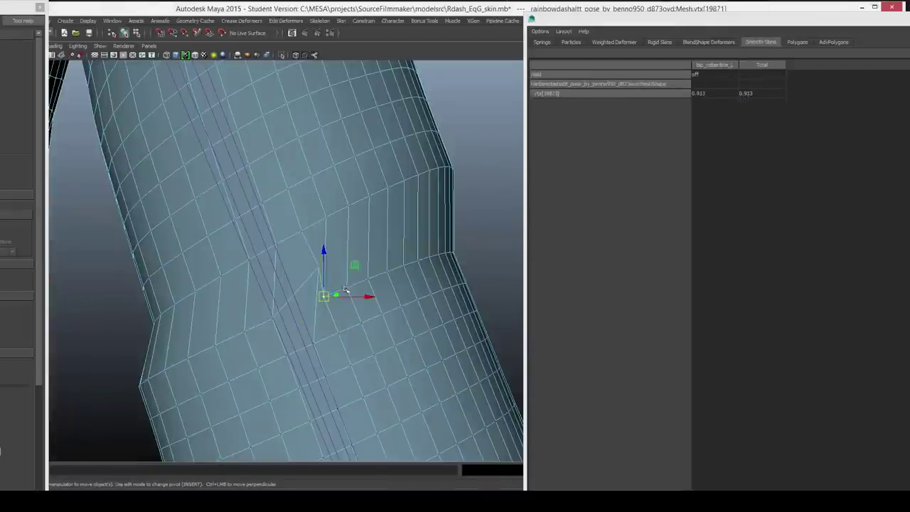
key("ctrl+z")
Step: Set every collar weight in the loop to 0.061 and select the bip_upperArm_L column
left_click(713, 488, "shift")
key("Return")
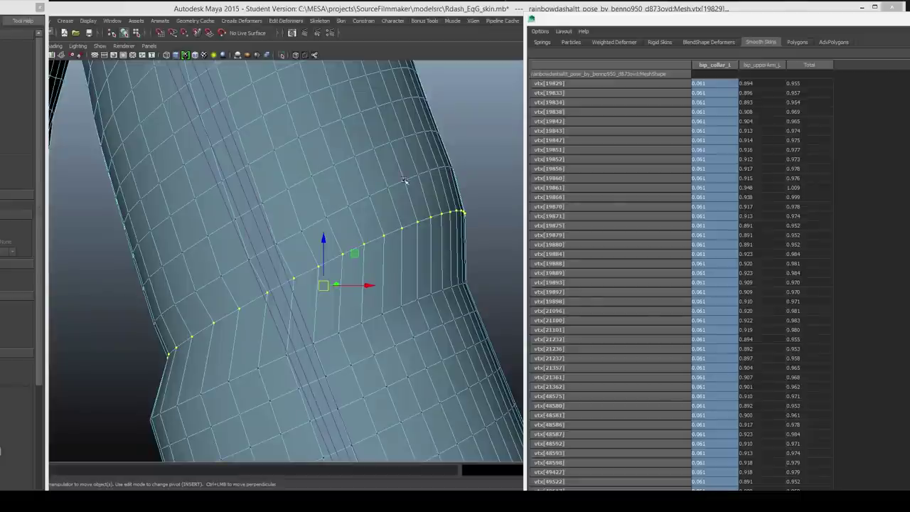
left_click(400, 306)
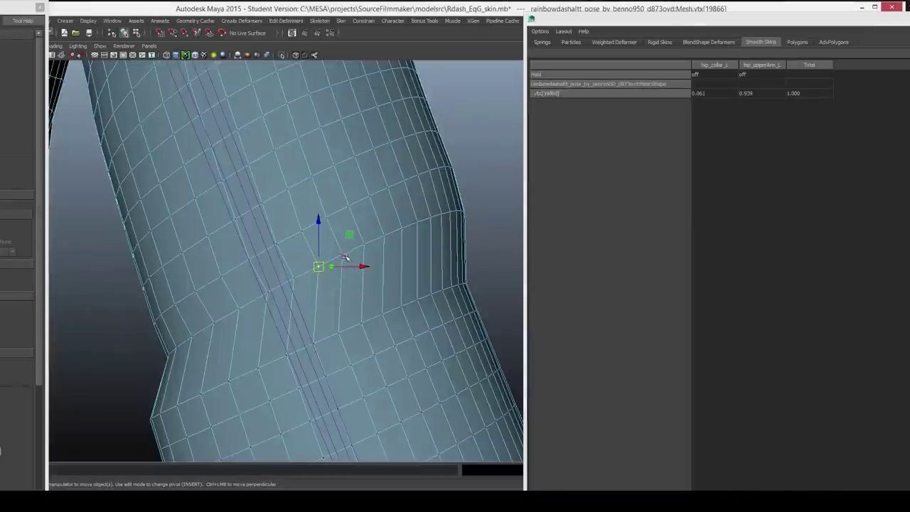
key("ctrl+z")
left_click(775, 472, "shift")
mouse_move(390, 392)
left_mouse_down("alt")
mouse_move(335, 330)
mouse_move(244, 64)
left_mouse_up("alt")
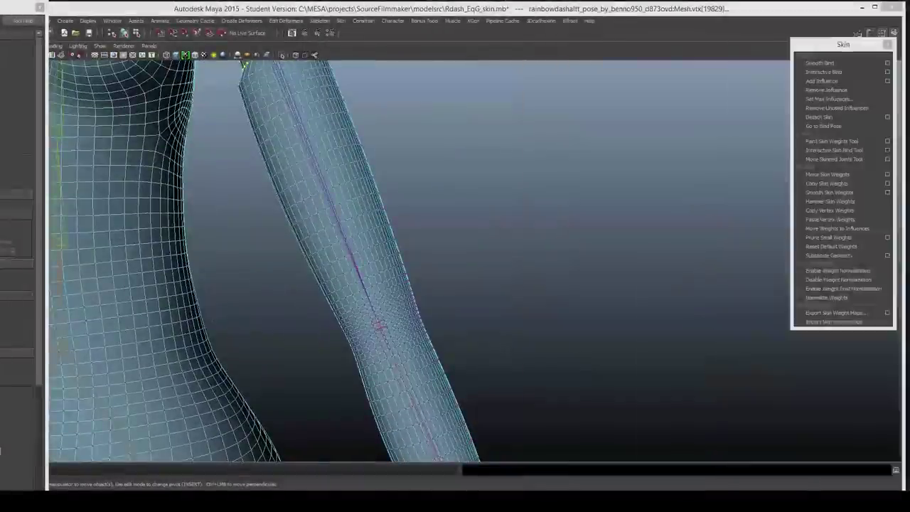
key("f")
left_click_drag(654, 304, 541, 313, "alt")
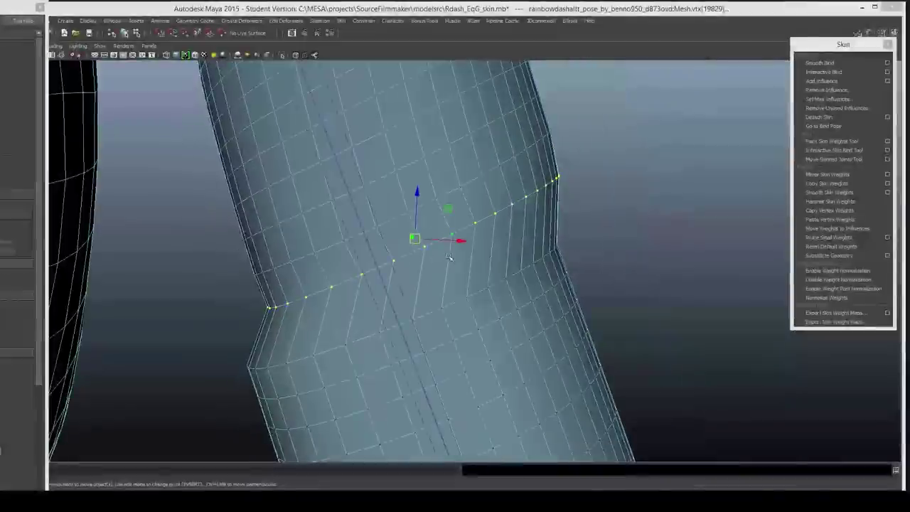
left_click_drag(415, 238, 413, 241)
left_click(379, 332)
left_click(473, 226)
left_click(414, 321)
scroll(426, 320, "down", 3)
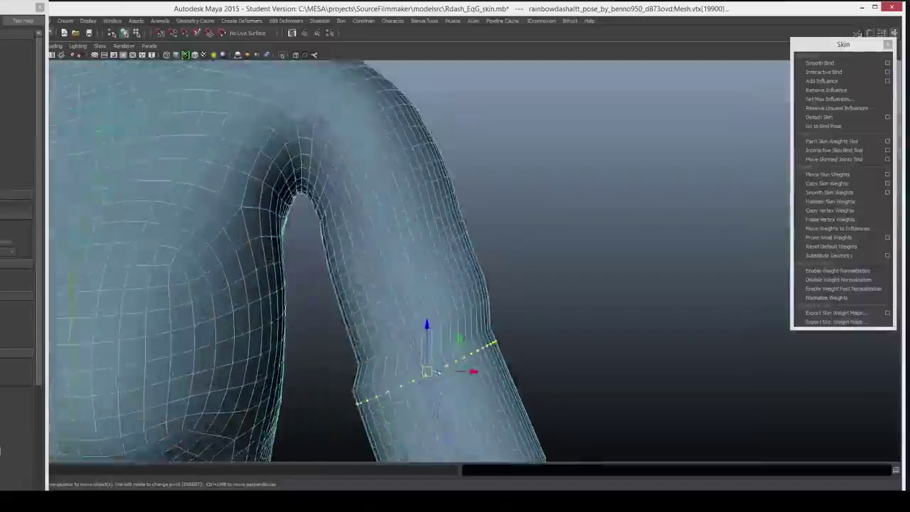
left_click_drag(438, 372, 427, 306, "alt")
left_click(413, 327)
left_click(463, 284)
double_click(463, 284)
double_click(427, 335)
mouse_move(427, 334)
left_mouse_down("alt")
mouse_move(309, 174)
mouse_move(426, 285)
left_mouse_up("alt")
right_click_drag(467, 249, 462, 284)
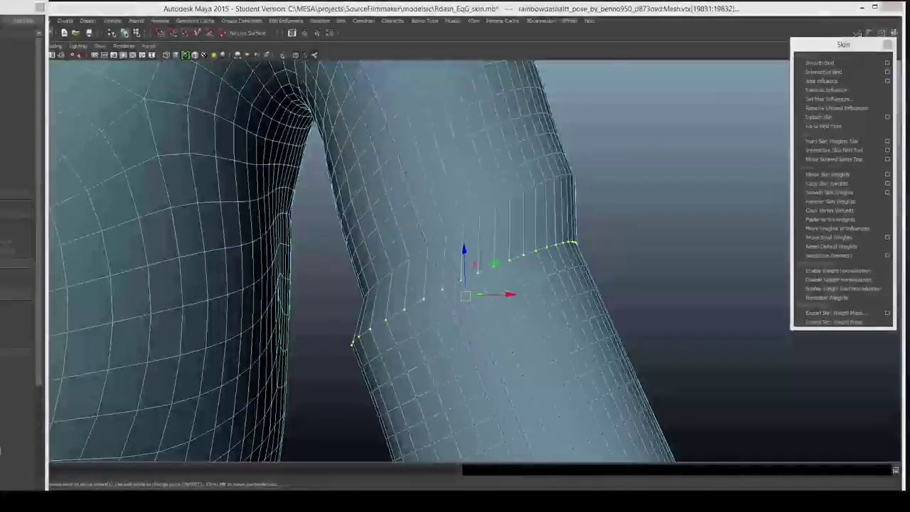
left_click_drag(462, 284, 480, 189, "alt")
right_click_drag(491, 154, 462, 242)
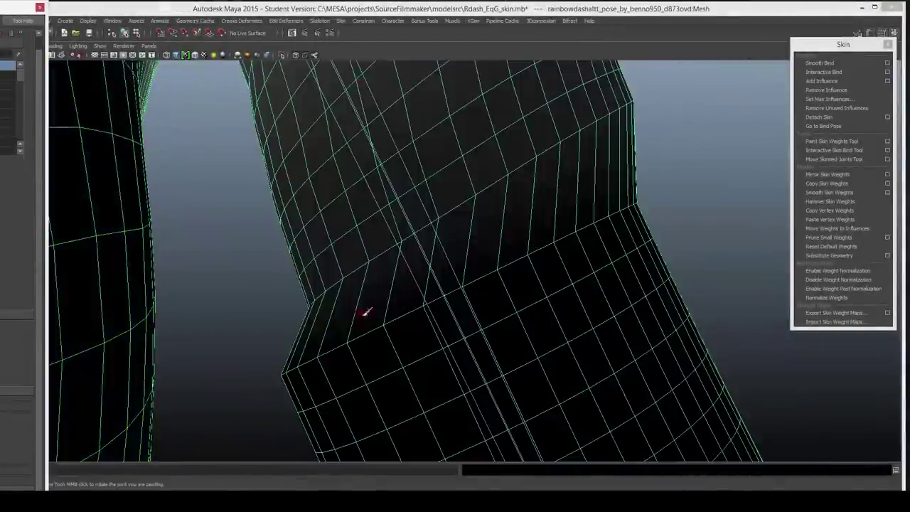
mouse_move(409, 281)
left_mouse_down()
mouse_move(500, 264)
mouse_move(305, 341)
mouse_move(624, 203)
mouse_move(302, 358)
mouse_move(465, 277)
left_mouse_up()
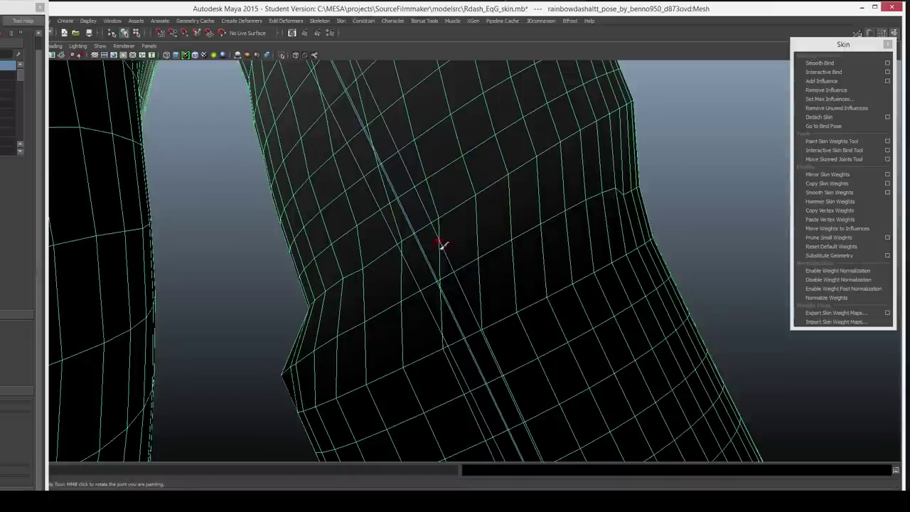
left_click_drag(441, 245, 348, 101)
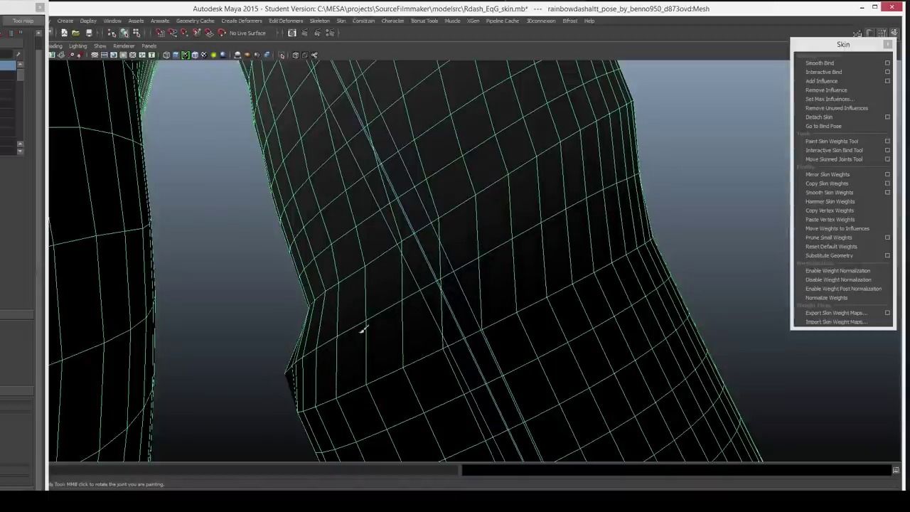
left_click_drag(406, 300, 475, 291, "alt")
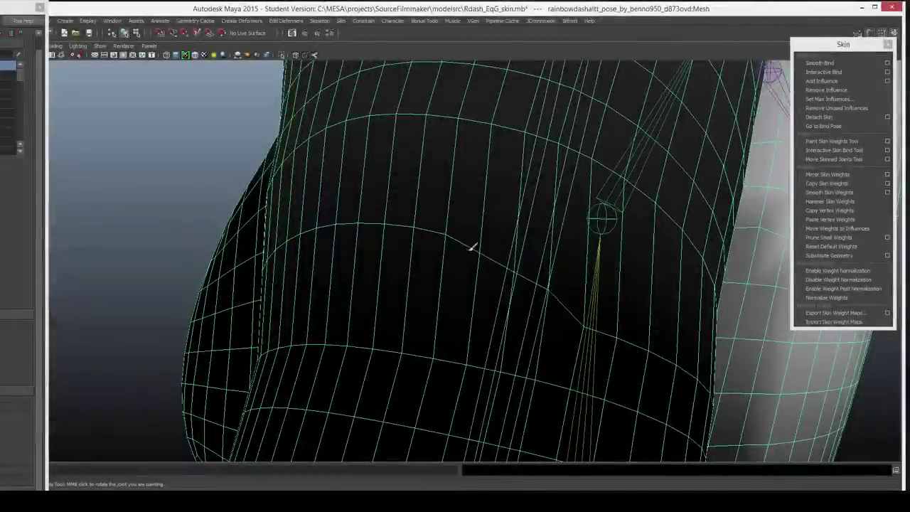
left_click_drag(636, 373, 468, 246, "alt")
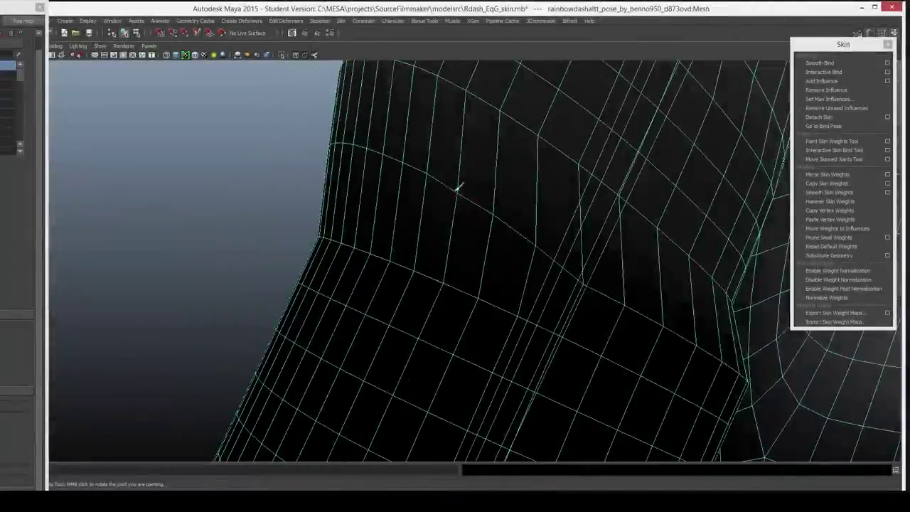
mouse_move(604, 248)
left_mouse_down("alt")
mouse_move(496, 257)
mouse_move(539, 254)
left_mouse_up("alt")
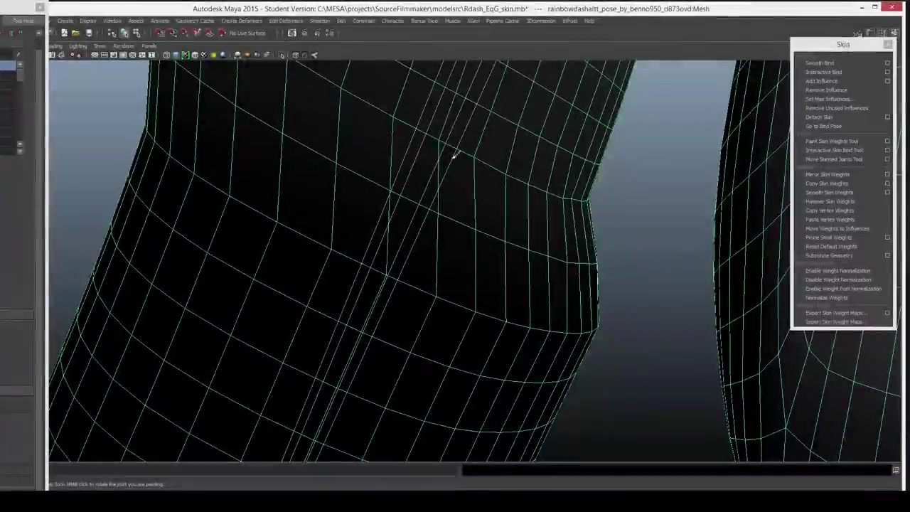
left_click_drag(548, 189, 549, 94, "alt")
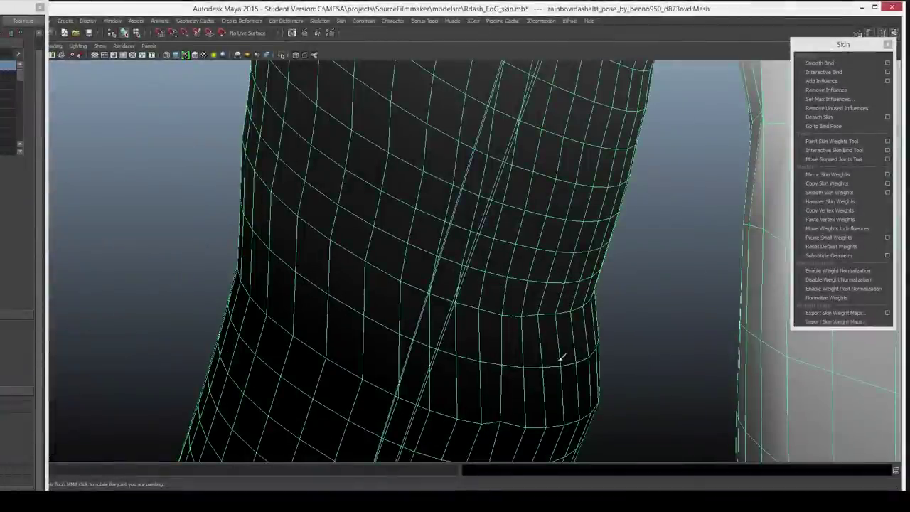
left_click_drag(590, 341, 325, 248, "alt")
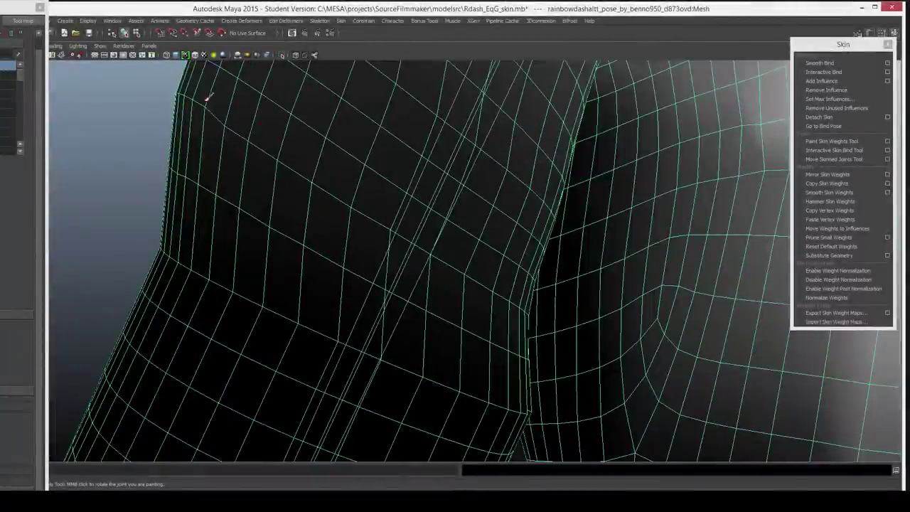
left_click_drag(206, 98, 473, 244, "alt")
mouse_move(634, 286)
left_mouse_down("alt")
mouse_move(128, 249)
mouse_move(264, 315)
mouse_move(301, 266)
left_mouse_up("alt")
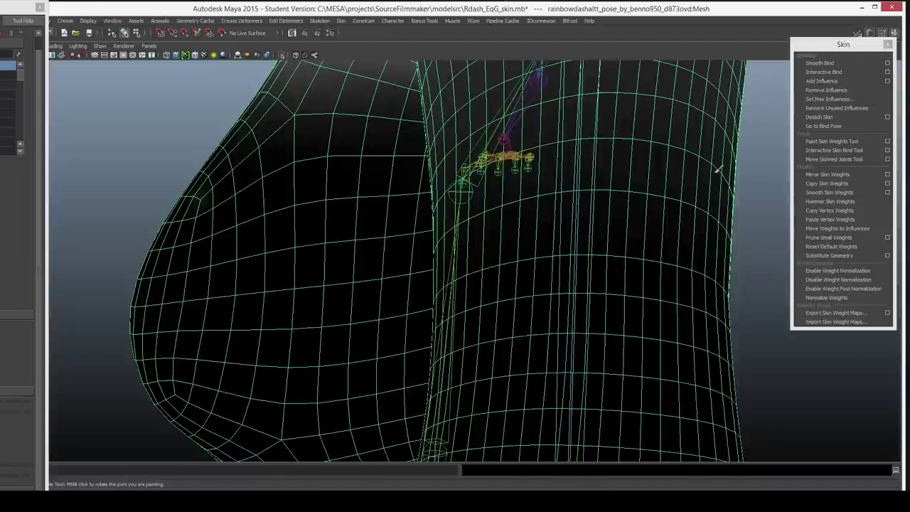
Step: Orbit around the body, legs and armpit to inspect the painted shoulder weights
mouse_move(722, 150)
left_mouse_down("alt")
mouse_move(583, 308)
mouse_move(736, 220)
left_mouse_up("alt")
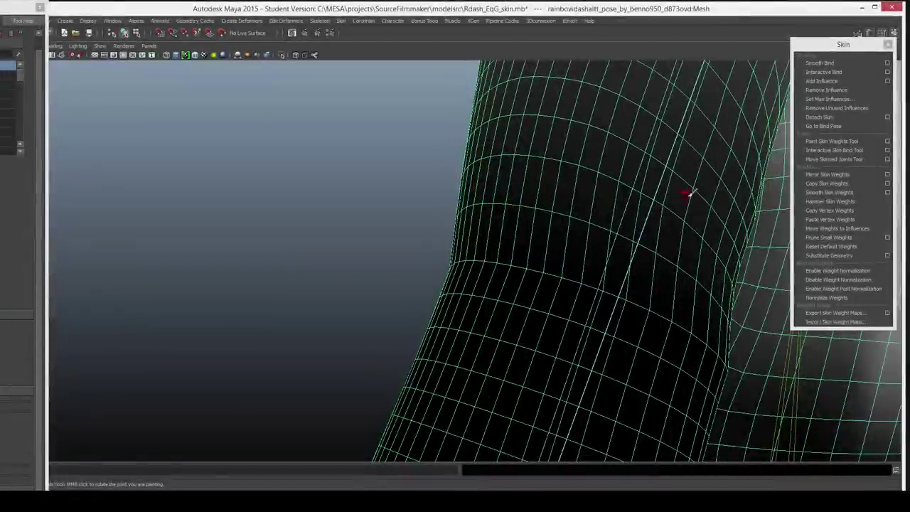
left_click_drag(655, 118, 488, 134, "alt")
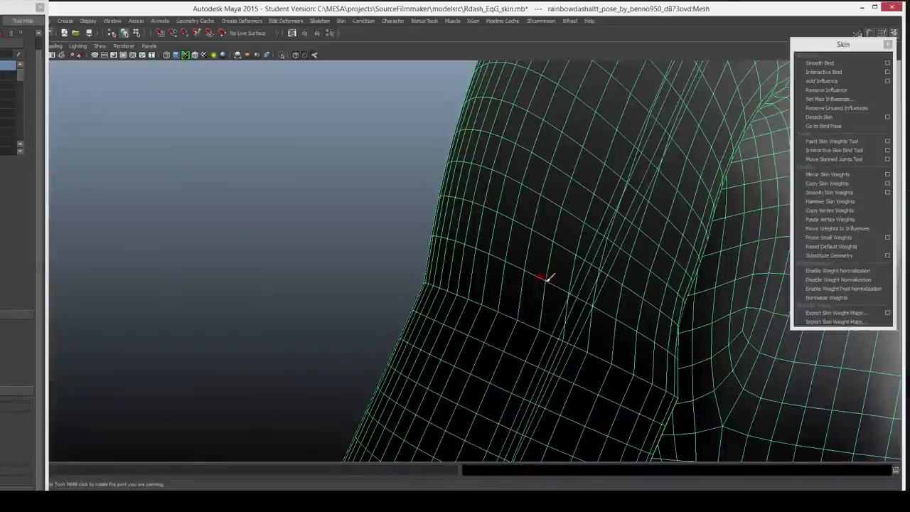
mouse_move(553, 282)
left_mouse_down("alt")
mouse_move(545, 235)
mouse_move(494, 209)
left_mouse_up("alt")
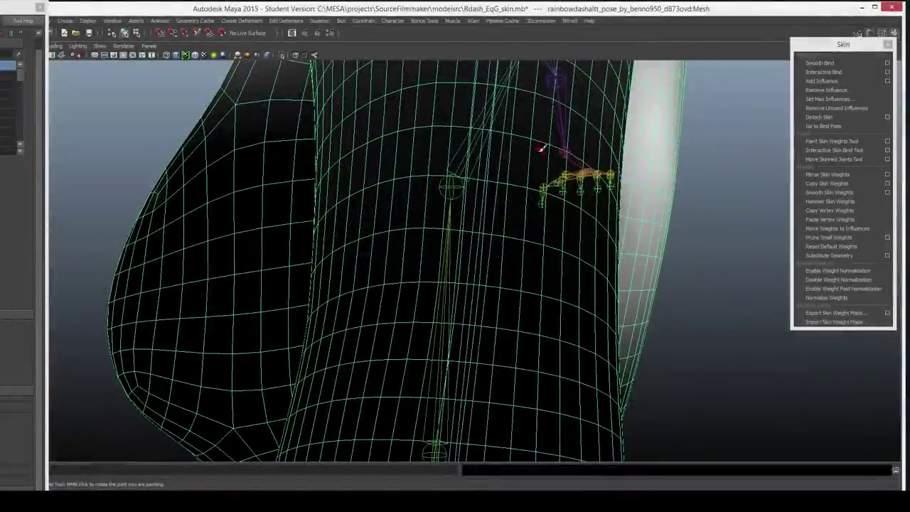
mouse_move(559, 106)
left_mouse_down("alt")
mouse_move(417, 209)
mouse_move(473, 190)
left_mouse_up("alt")
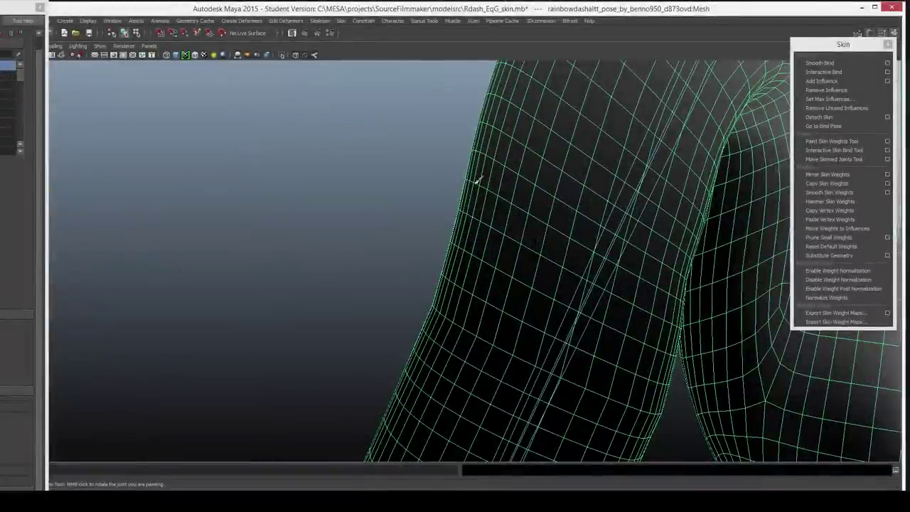
left_click_drag(514, 315, 478, 209, "alt")
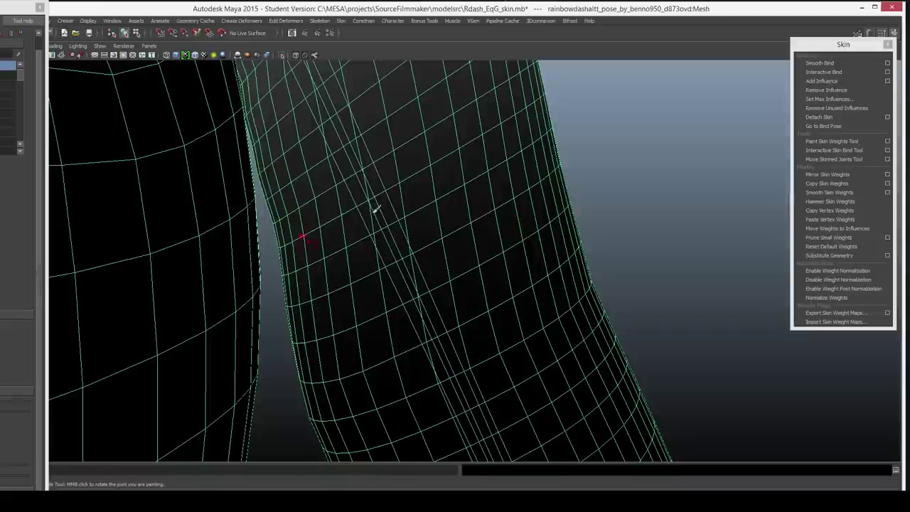
mouse_move(384, 290)
left_mouse_down("alt")
mouse_move(325, 320)
mouse_move(392, 315)
mouse_move(244, 223)
mouse_move(506, 321)
left_mouse_up("alt")
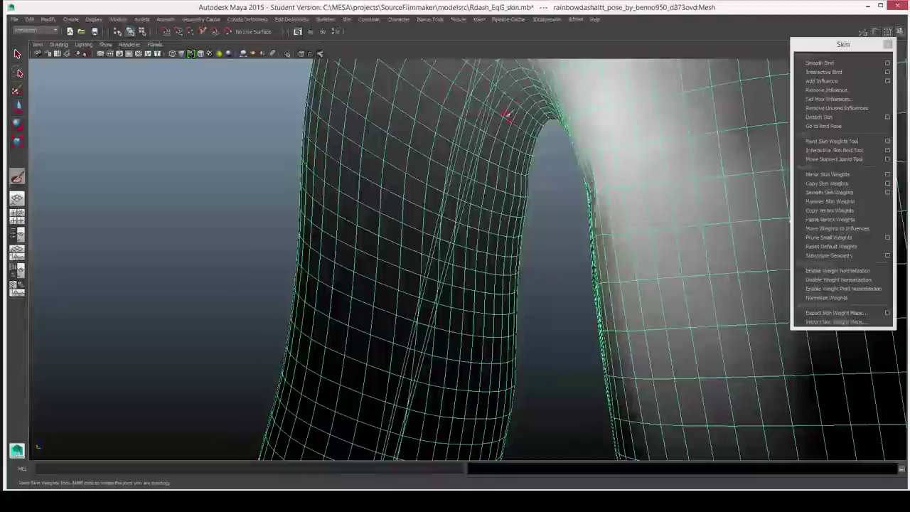
left_click_drag(506, 112, 482, 165, "alt")
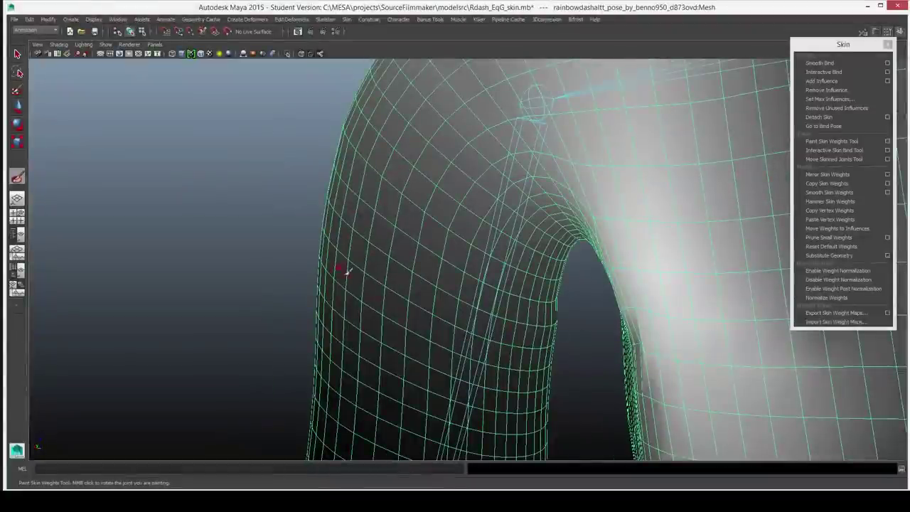
left_click_drag(524, 302, 582, 243, "alt")
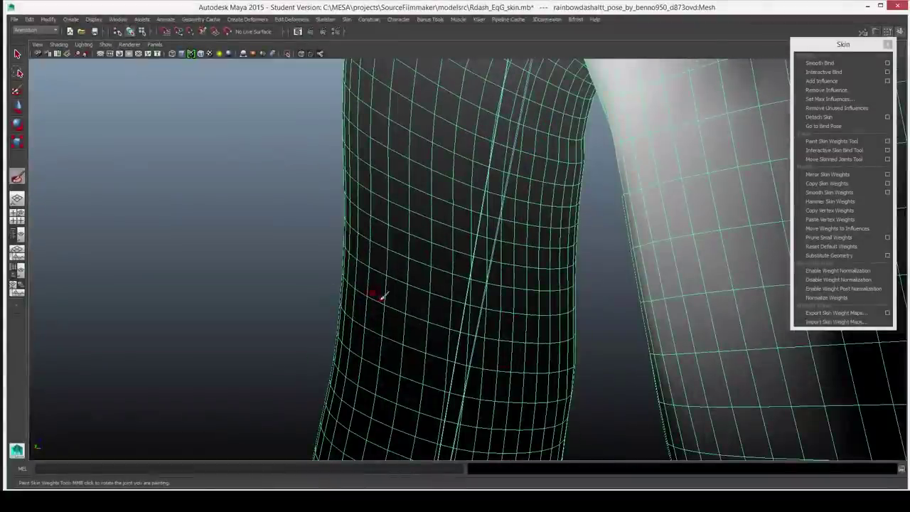
left_click_drag(531, 149, 565, 163, "alt")
scroll(556, 152, "up", 5)
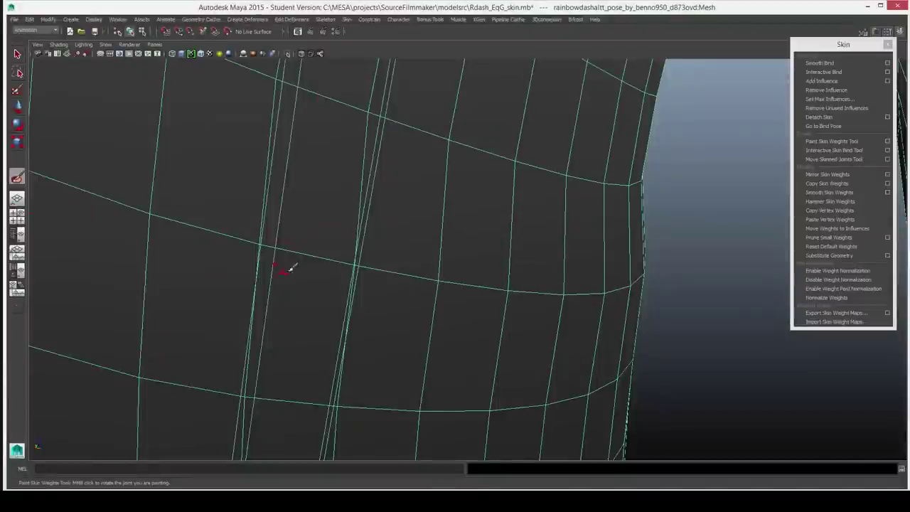
scroll(288, 268, "down", 5)
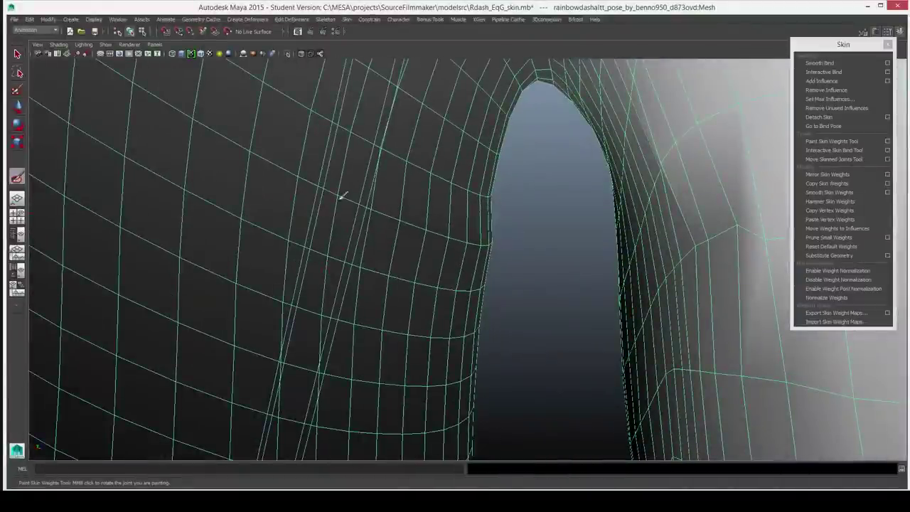
scroll(470, 233, "up", 2)
scroll(505, 220, "up", 2)
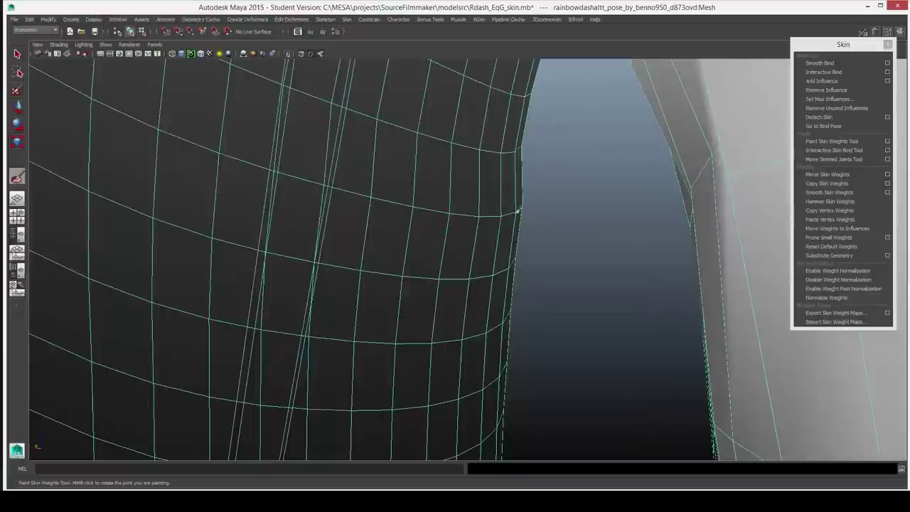
scroll(253, 246, "up", 2)
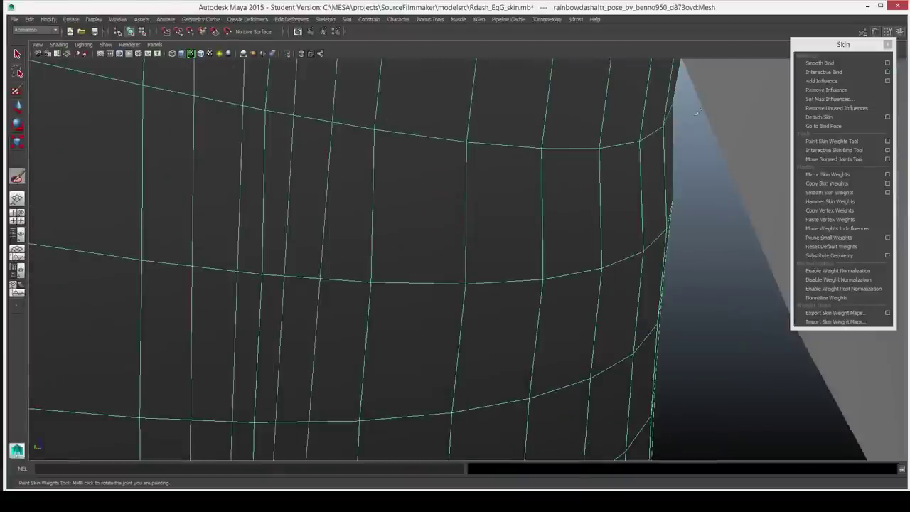
scroll(601, 146, "up", 2)
left_click_drag(685, 203, 183, 296, "alt")
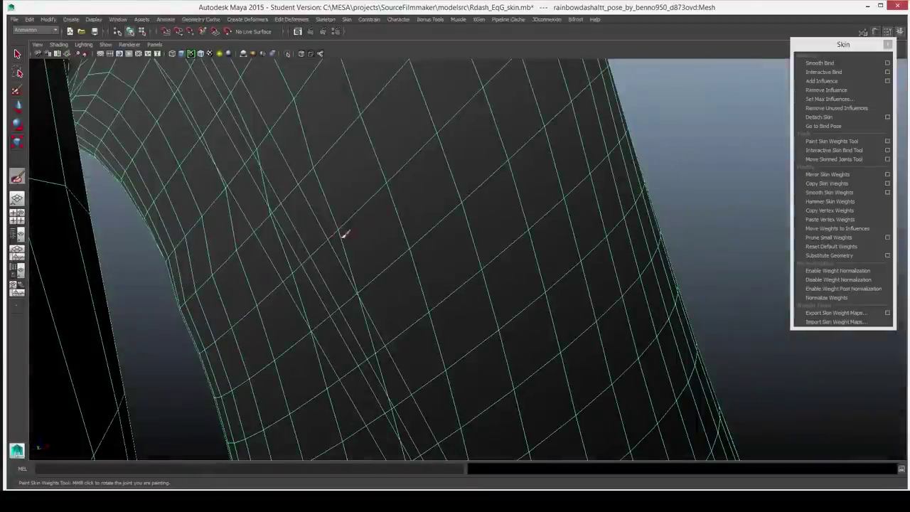
scroll(283, 235, "up", 2)
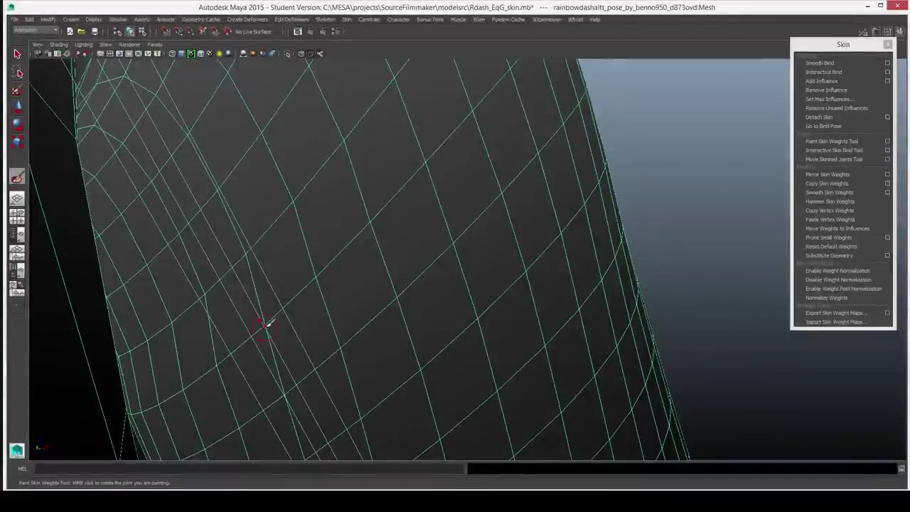
mouse_move(318, 276)
left_mouse_down("alt")
mouse_move(349, 335)
mouse_move(321, 301)
mouse_move(346, 325)
mouse_move(325, 301)
mouse_move(349, 272)
mouse_move(337, 311)
mouse_move(386, 251)
left_mouse_up("alt")
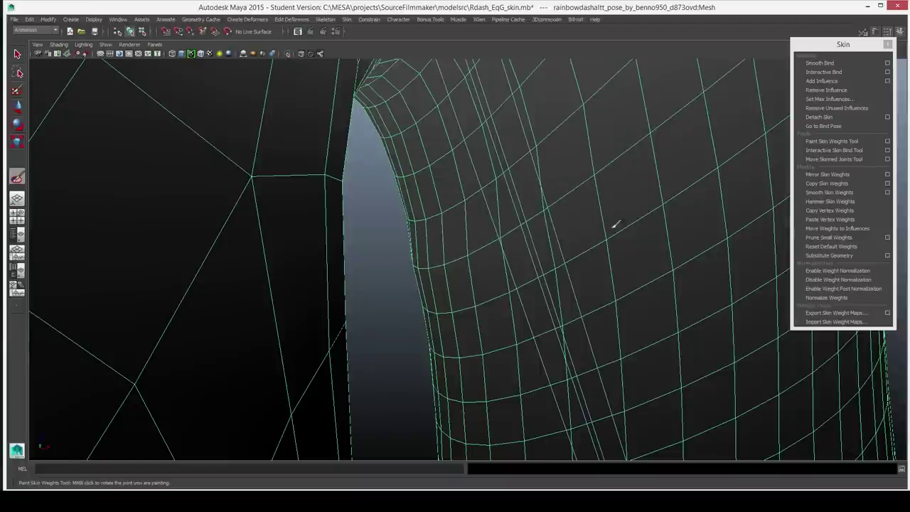
right_click_drag(412, 268, 410, 252, "alt")
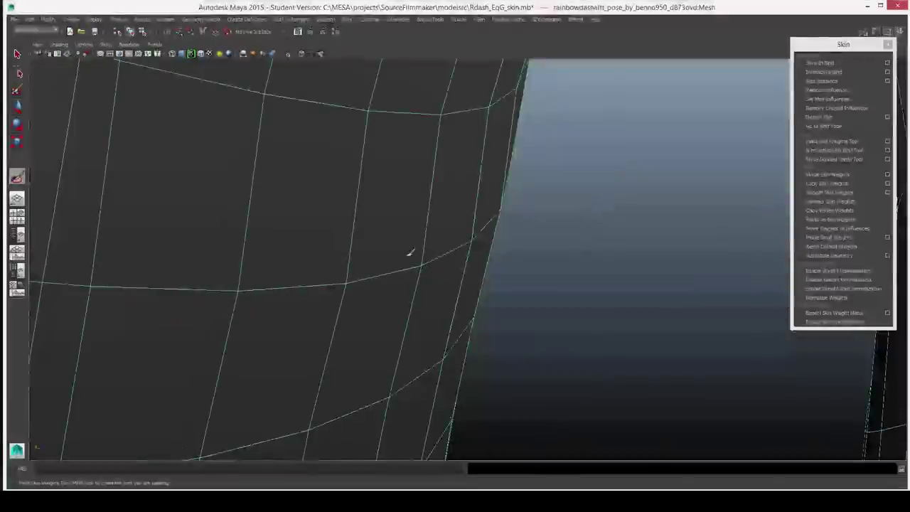
mouse_move(378, 258)
left_mouse_down("alt")
mouse_move(450, 178)
mouse_move(315, 178)
mouse_move(537, 76)
left_mouse_up("alt")
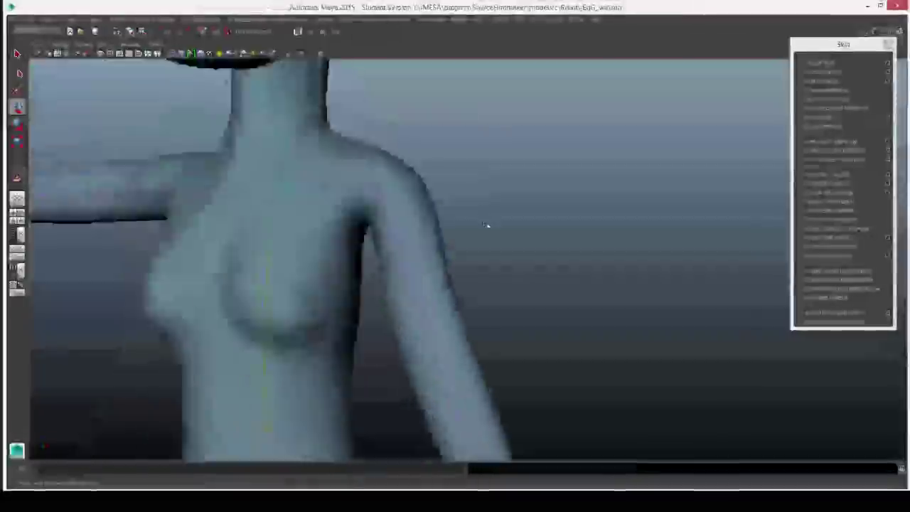
Step: Rotate bip_upperArm_L down to 56.844° beside the body
key("e")
left_click_drag(387, 140, 496, 177, "alt")
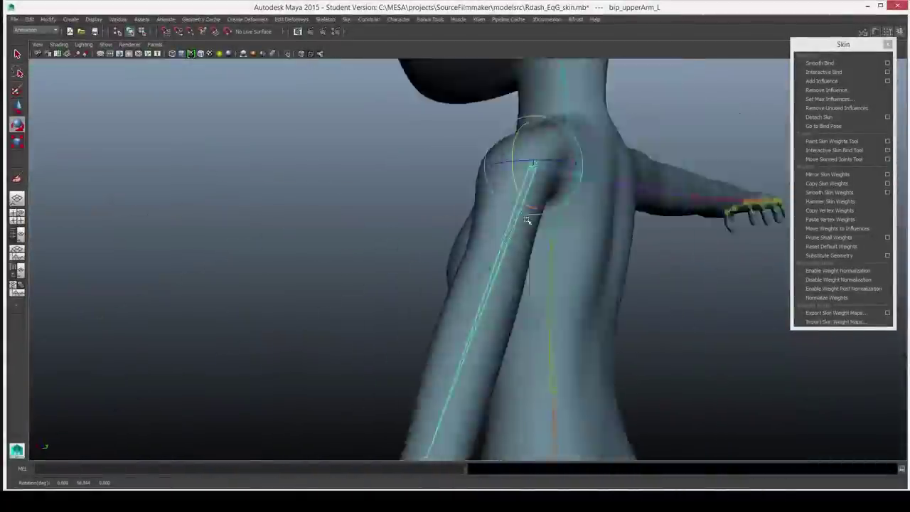